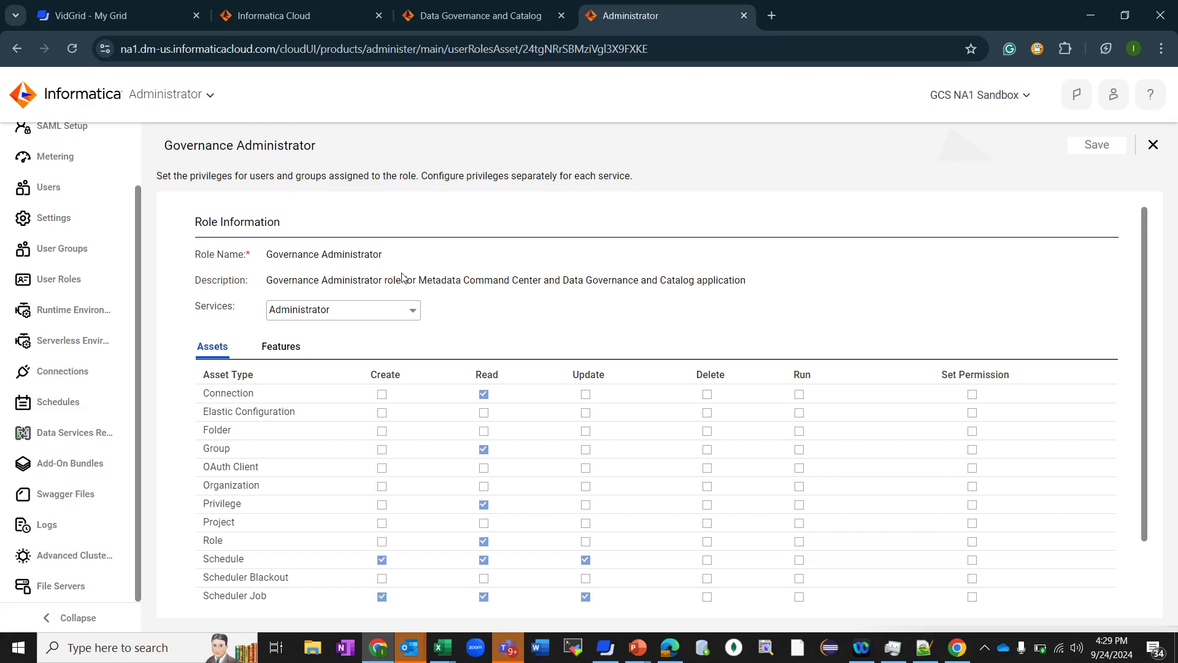
Review the list of services available for the Governance Administrator role
{"action": "scroll", "coordinate": [402, 277], "scroll_direction": "down", "scroll_amount": 1}
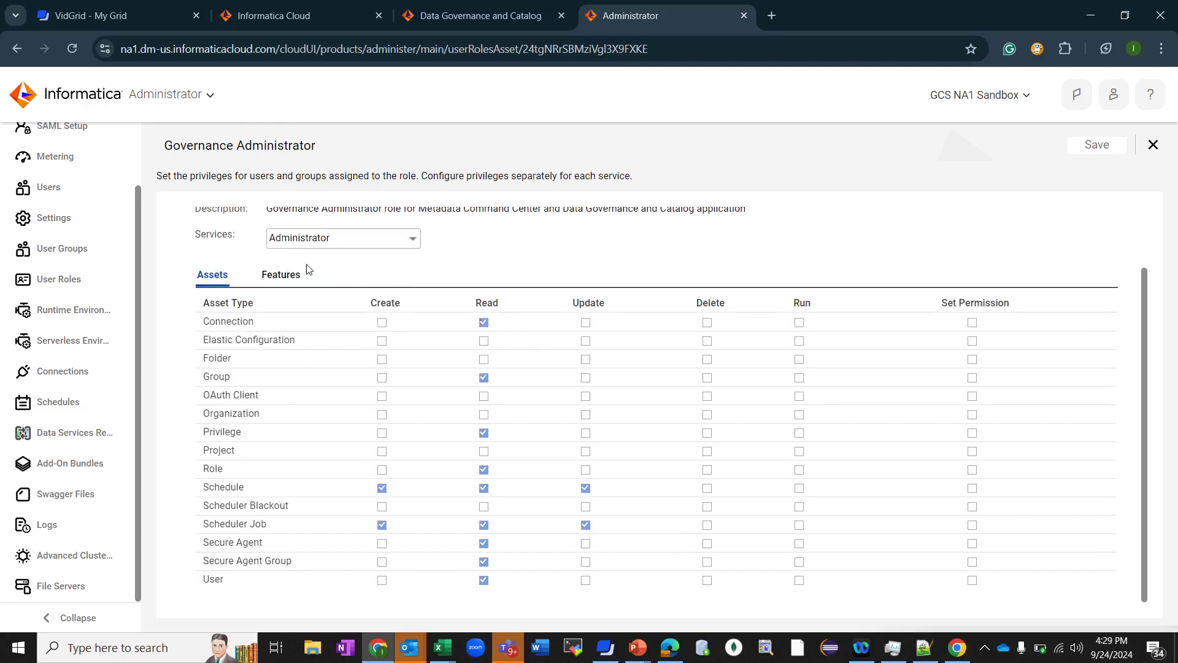
{"action": "left_click", "coordinate": [313, 244]}
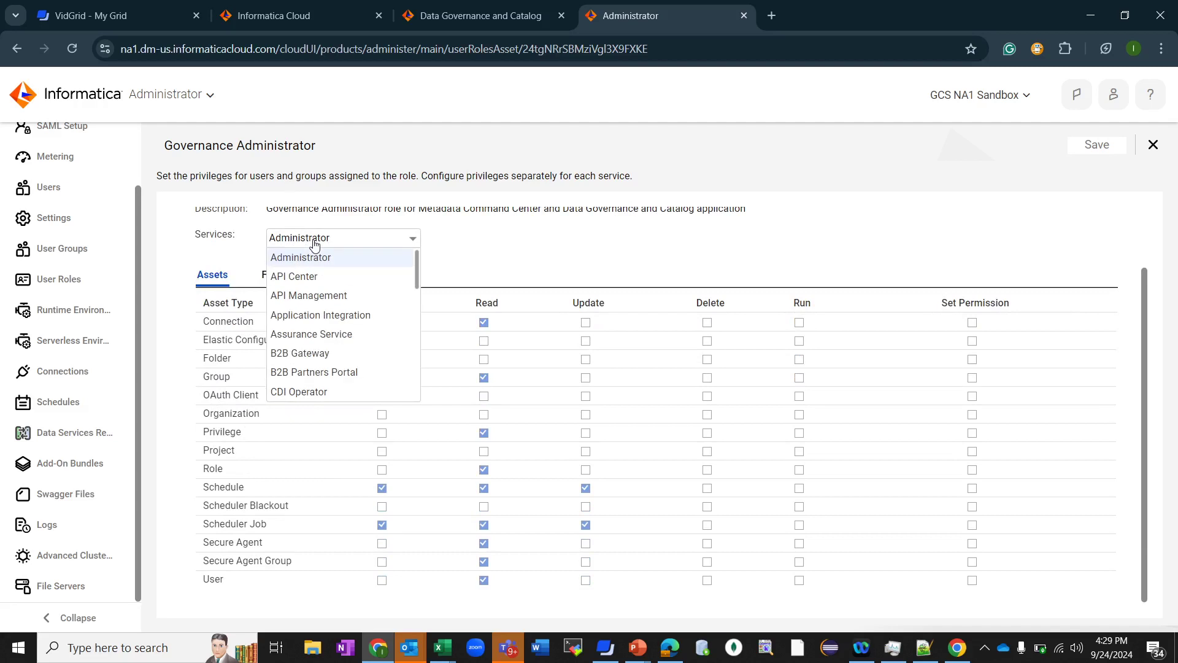
{"action": "left_click", "coordinate": [552, 257]}
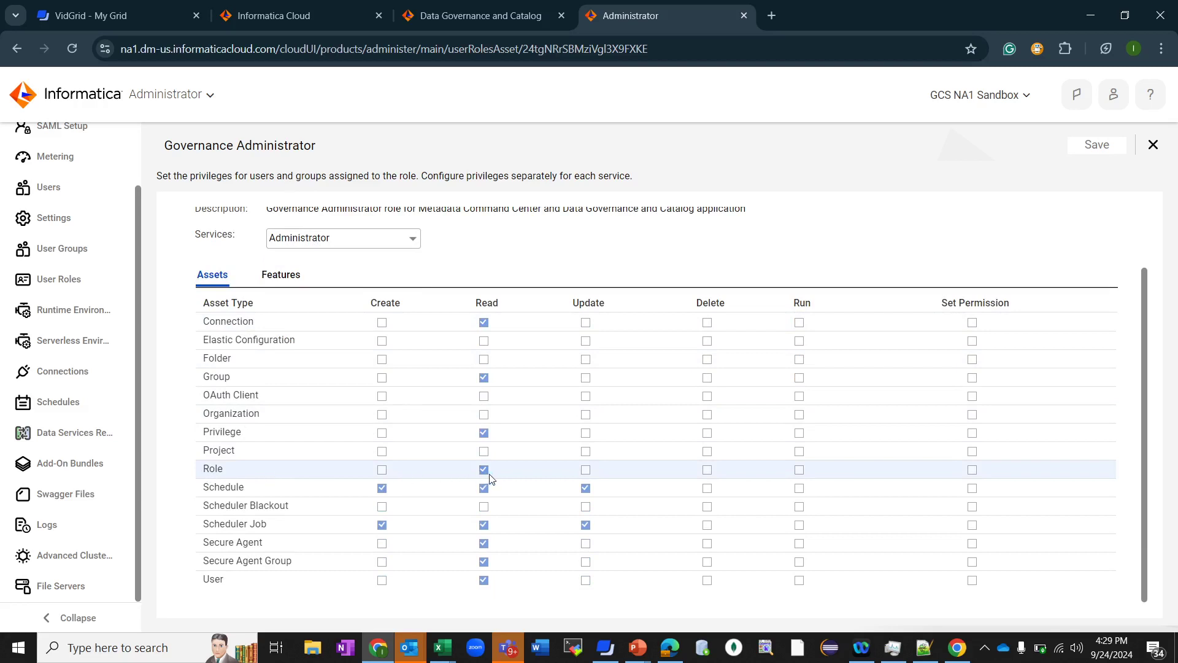
{"action": "left_click", "coordinate": [372, 238]}
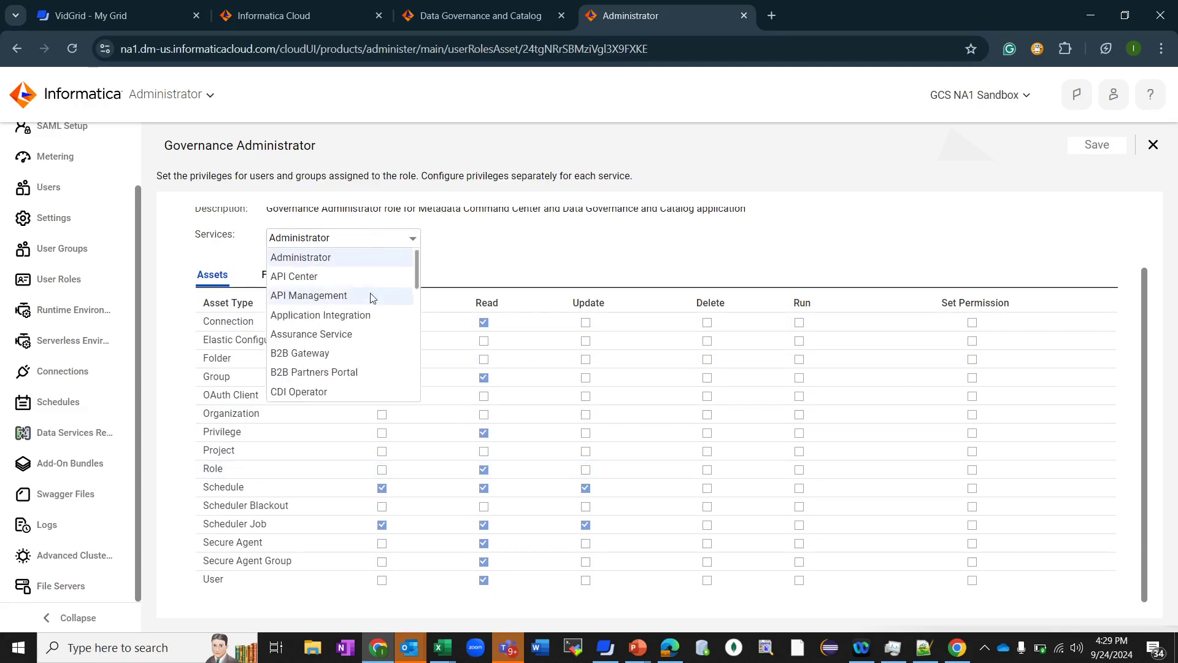
{"action": "scroll", "coordinate": [368, 319], "scroll_direction": "down", "scroll_amount": 2}
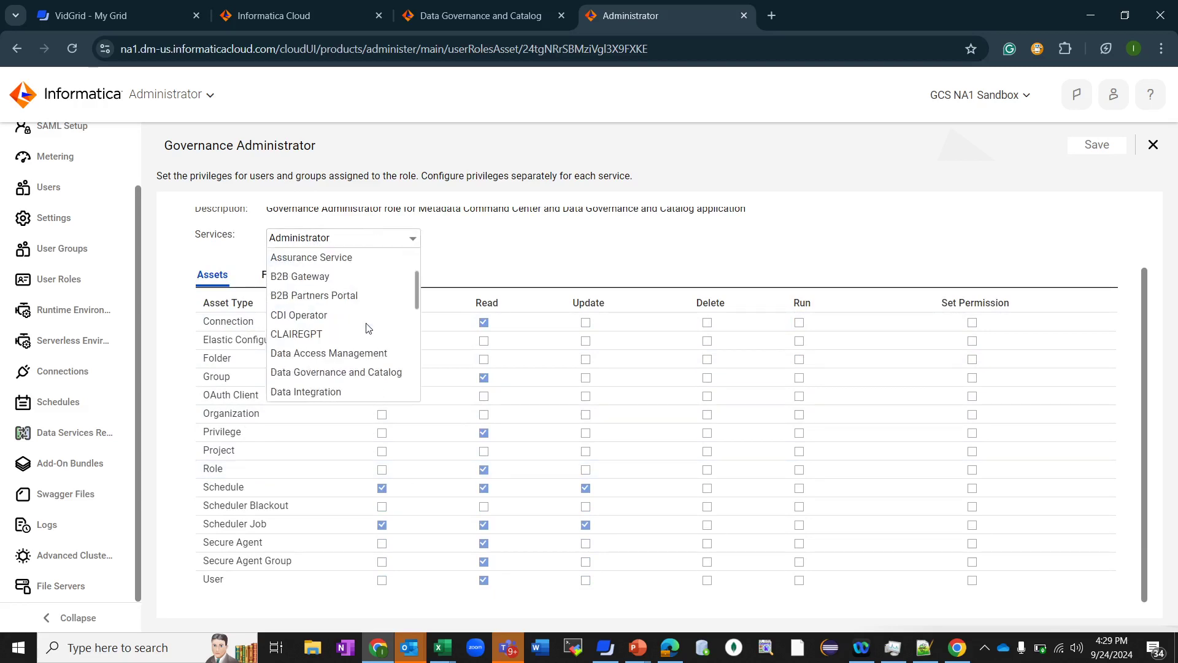
Show the role's Data Governance and Catalog feature privileges, with Import and Export enabled
{"action": "left_click", "coordinate": [361, 377]}
{"action": "left_click", "coordinate": [299, 350]}
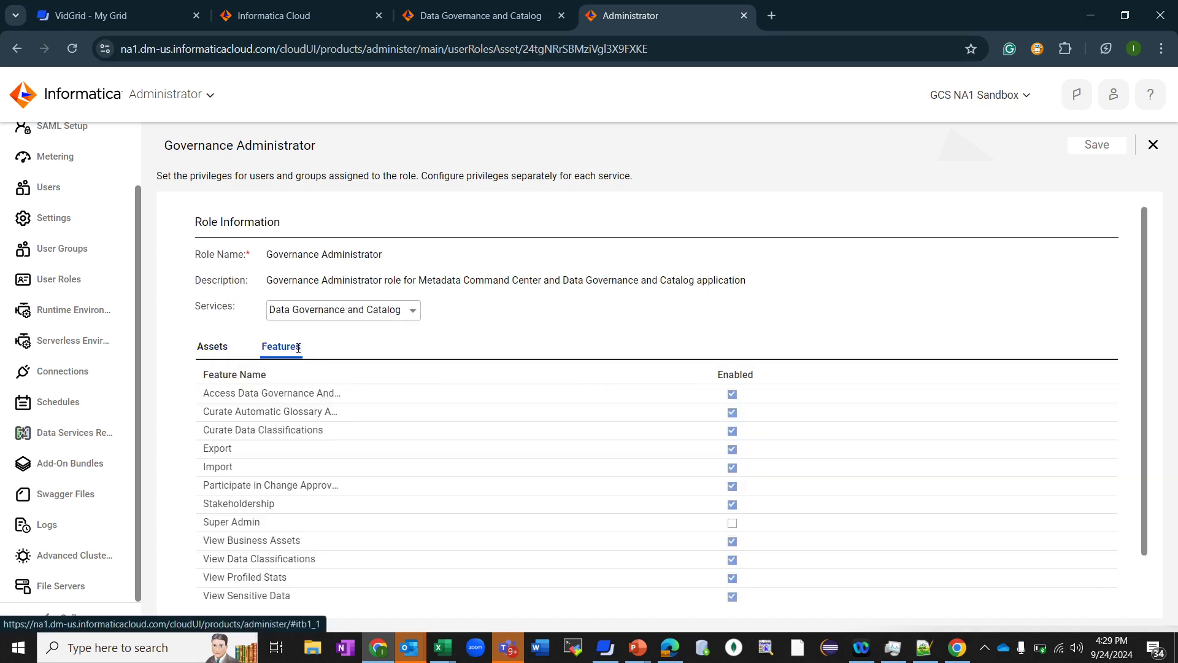
{"action": "scroll", "coordinate": [368, 345], "scroll_direction": "down", "scroll_amount": 1}
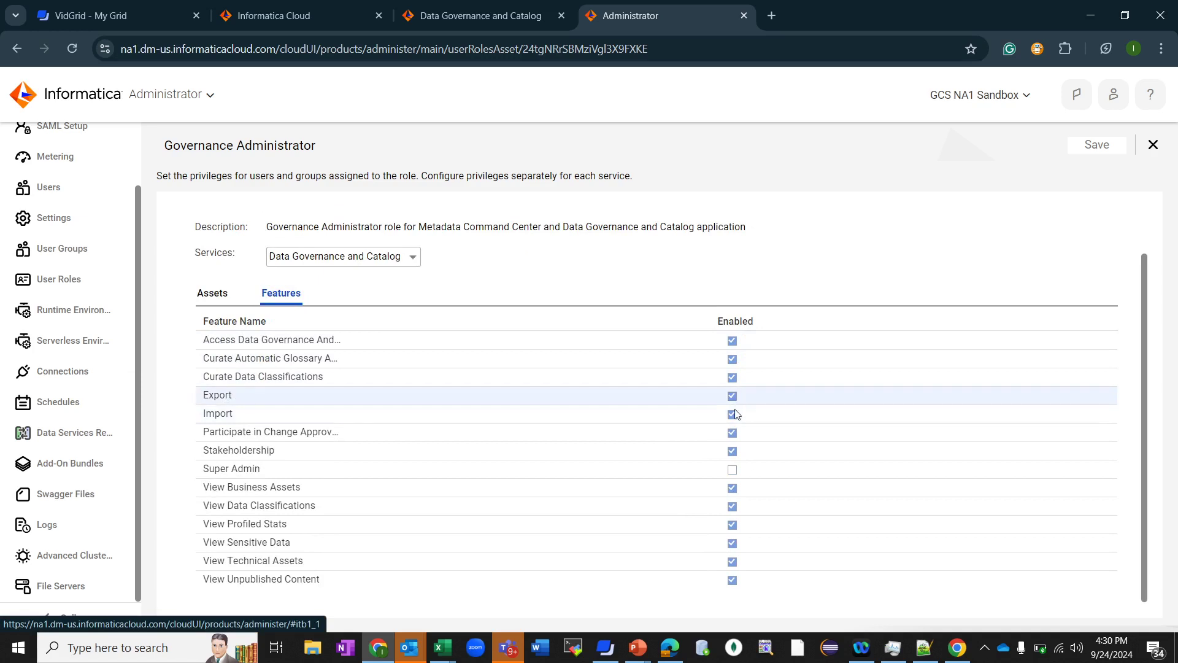
{"action": "left_click", "coordinate": [351, 269]}
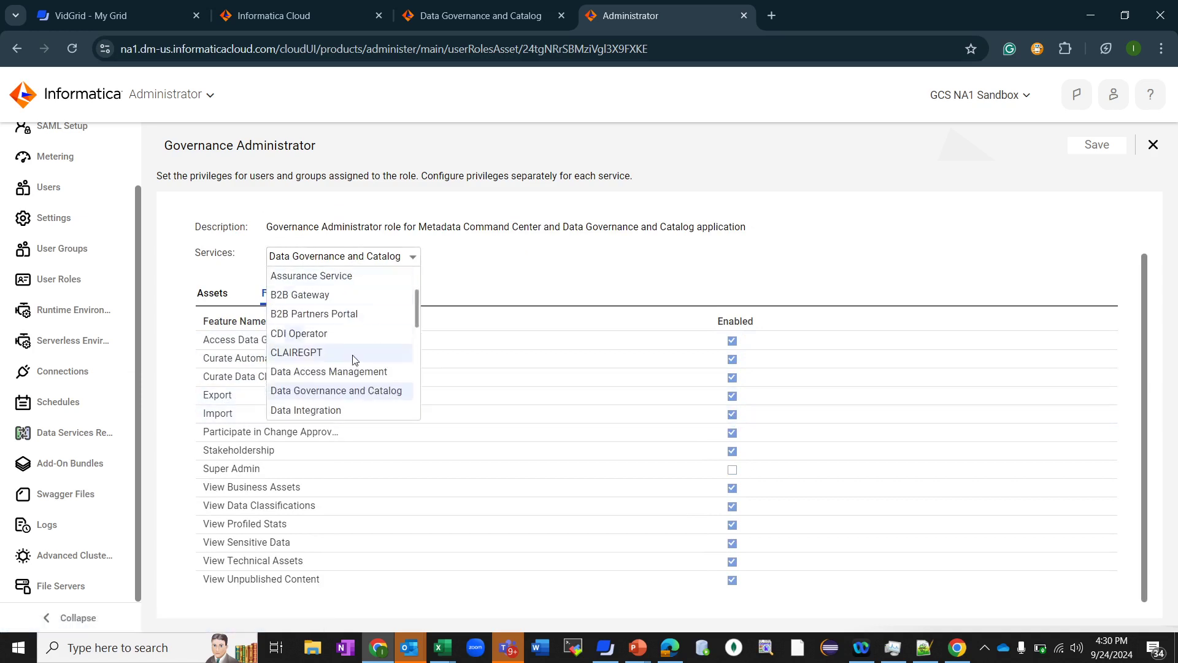
{"action": "scroll", "coordinate": [355, 359], "scroll_direction": "down", "scroll_amount": 3}
{"action": "scroll", "coordinate": [354, 362], "scroll_direction": "down", "scroll_amount": 3}
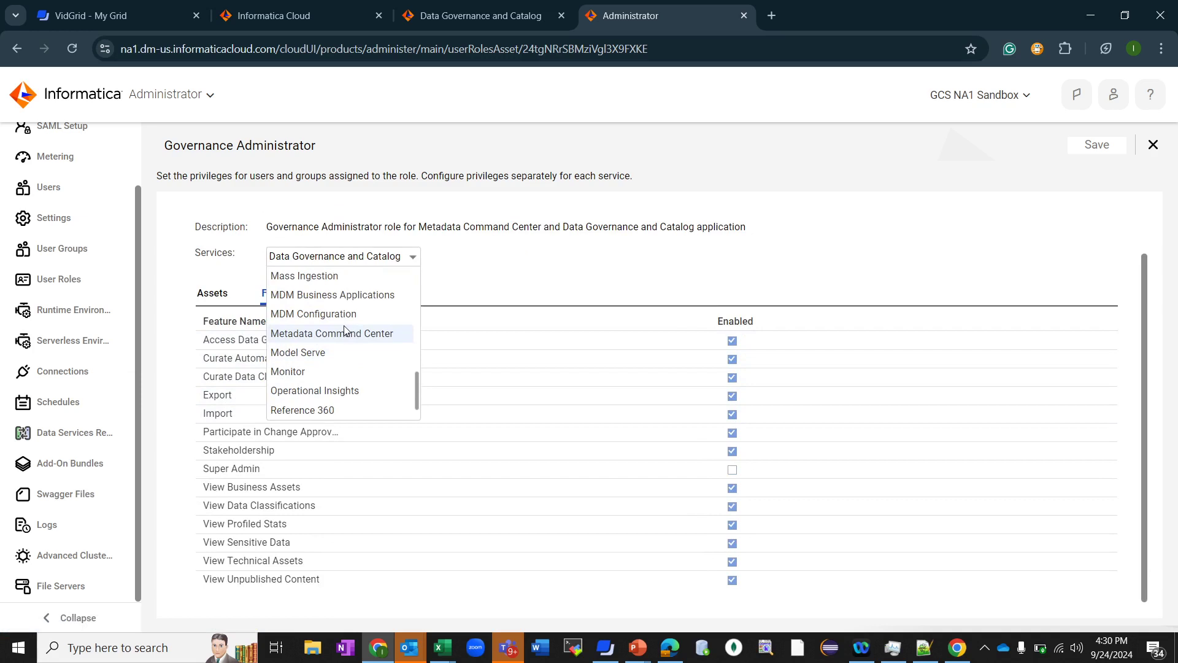
Review Metadata Command Center privileges, then return to the Data Governance and Catalog page
{"action": "left_click", "coordinate": [349, 337]}
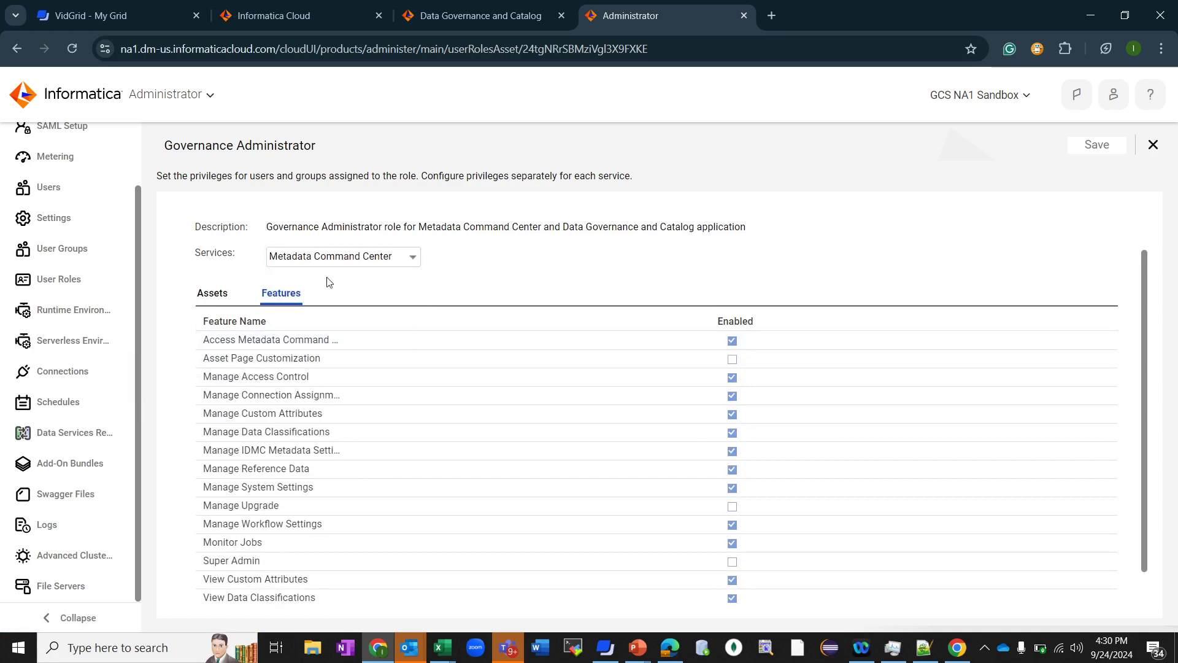
{"action": "left_click", "coordinate": [200, 300]}
{"action": "scroll", "coordinate": [341, 347], "scroll_direction": "down", "scroll_amount": 4}
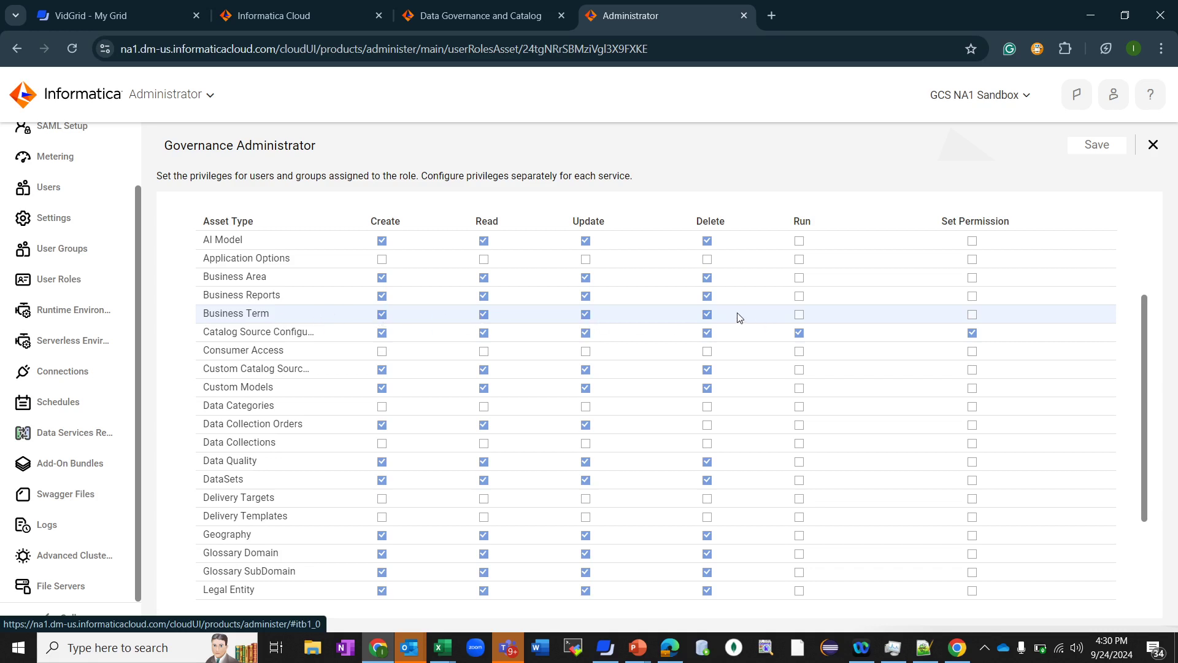
{"action": "key", "text": "ctrl+shift+Tab"}
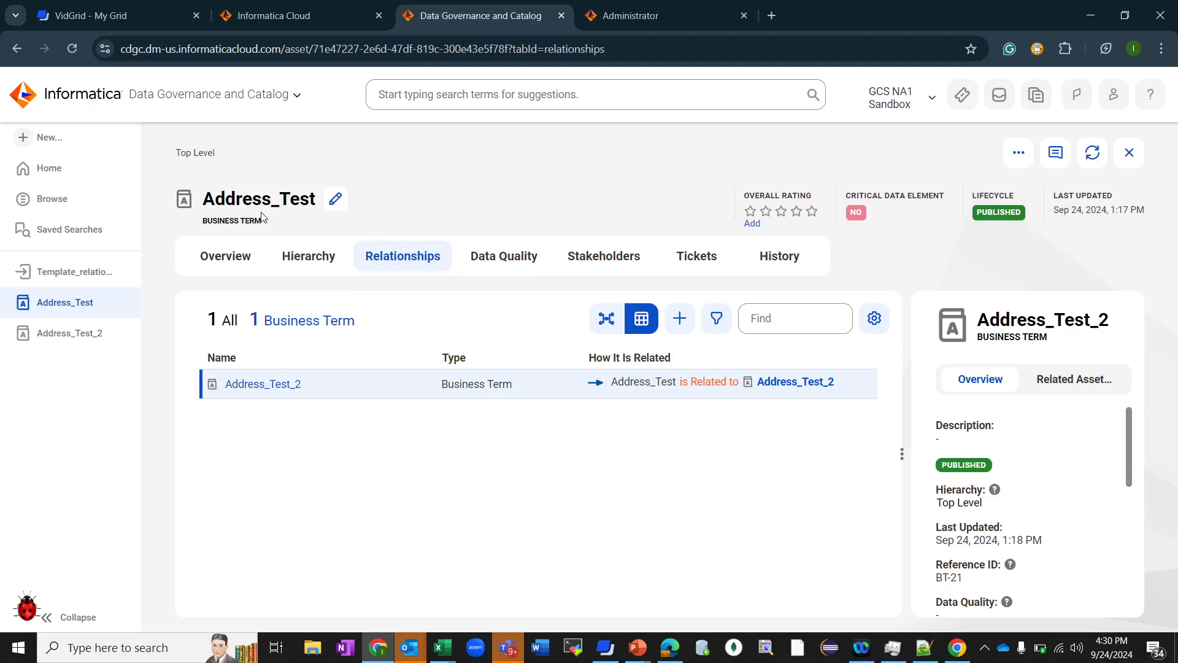
{"action": "left_click", "coordinate": [66, 335]}
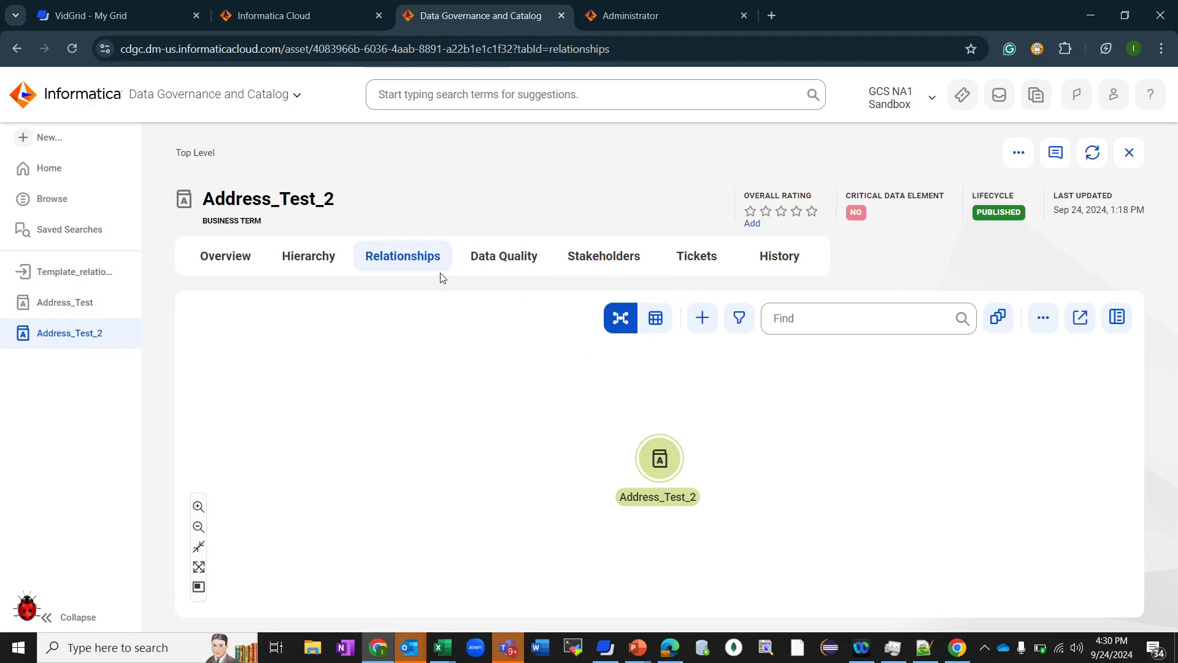
{"action": "left_click", "coordinate": [657, 319]}
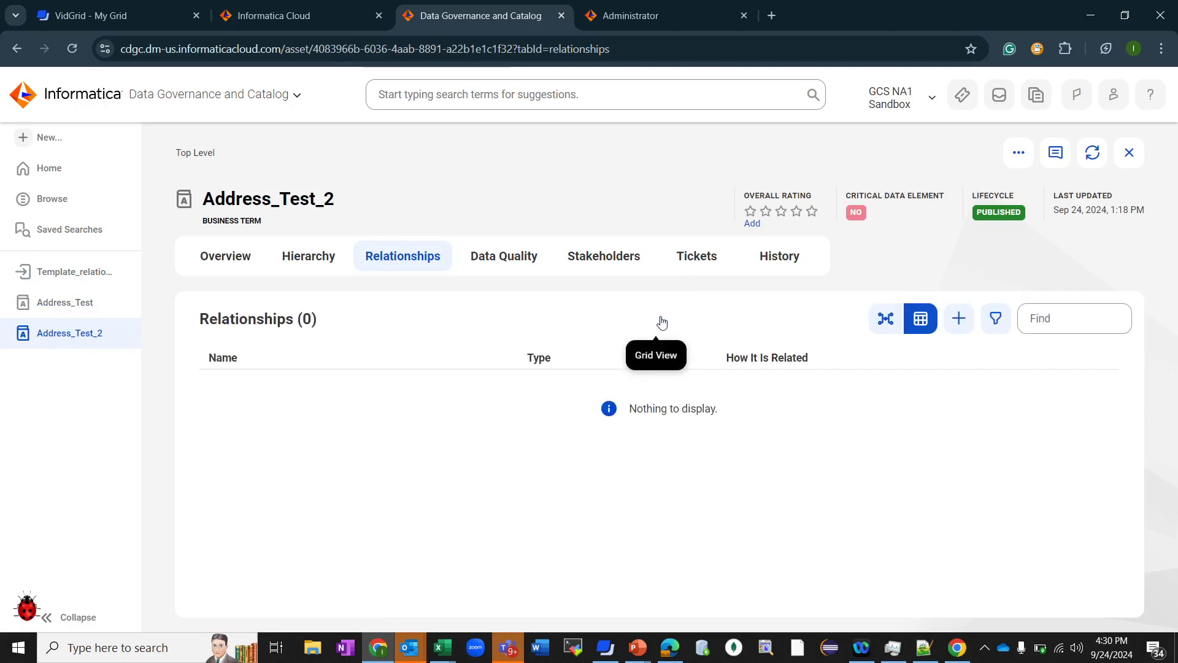
{"action": "left_click", "coordinate": [1093, 154]}
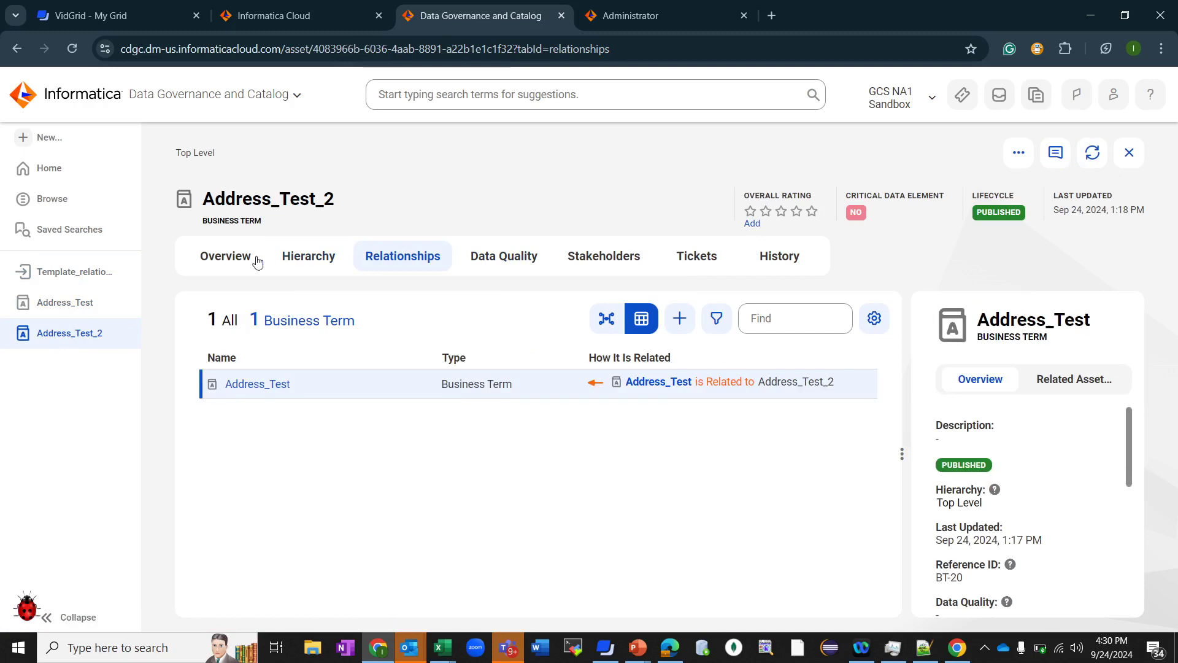
{"action": "left_click", "coordinate": [81, 303]}
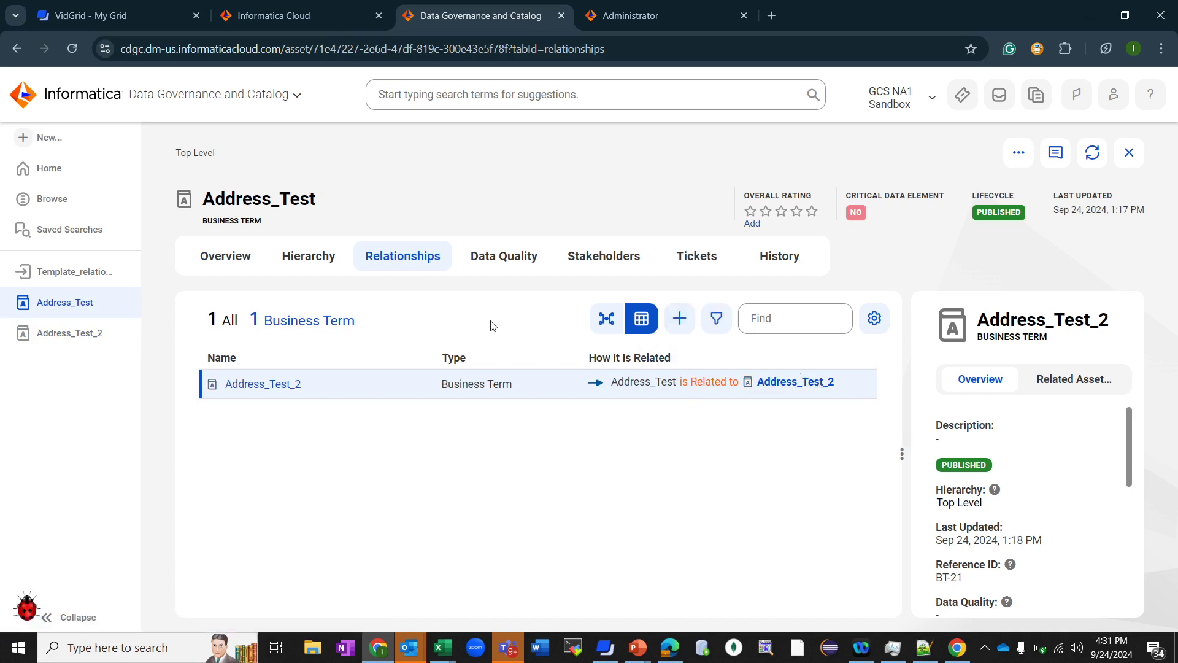
Compare the stakeholders of business terms Address_Test and Address_Test_2
{"action": "left_click", "coordinate": [590, 270]}
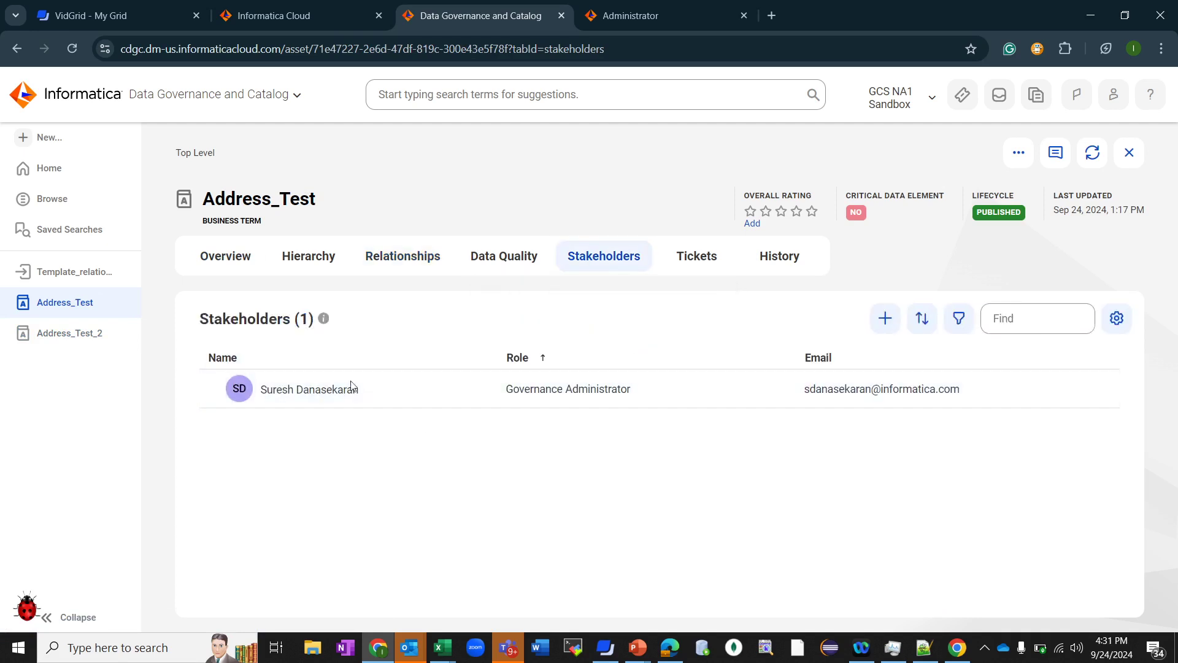
{"action": "left_click", "coordinate": [101, 336]}
{"action": "left_click", "coordinate": [604, 255]}
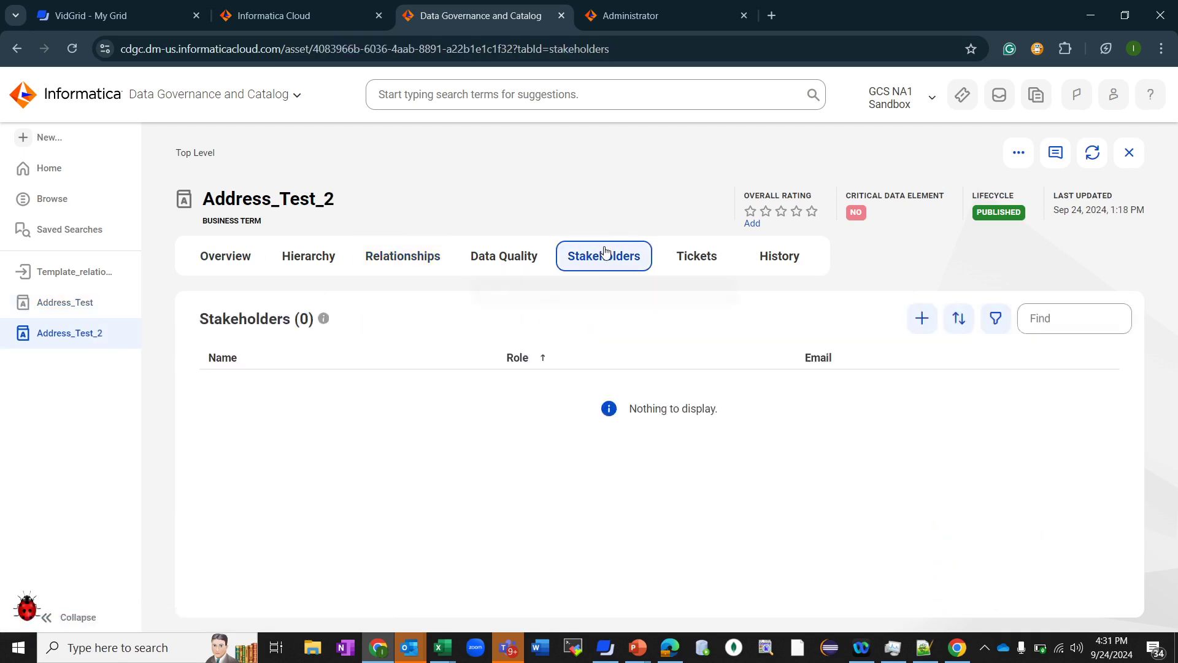
{"action": "left_click", "coordinate": [51, 303]}
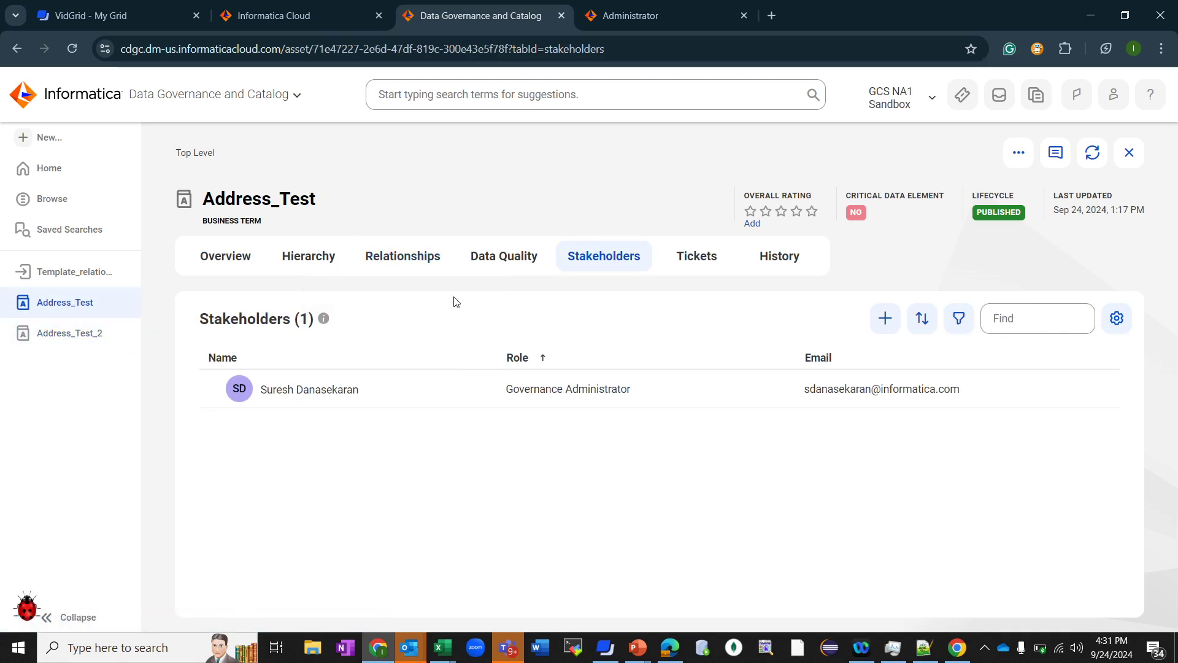
Check both terms' relationships, confirming Address_Test is Related to Address_Test_2
{"action": "left_click", "coordinate": [396, 264]}
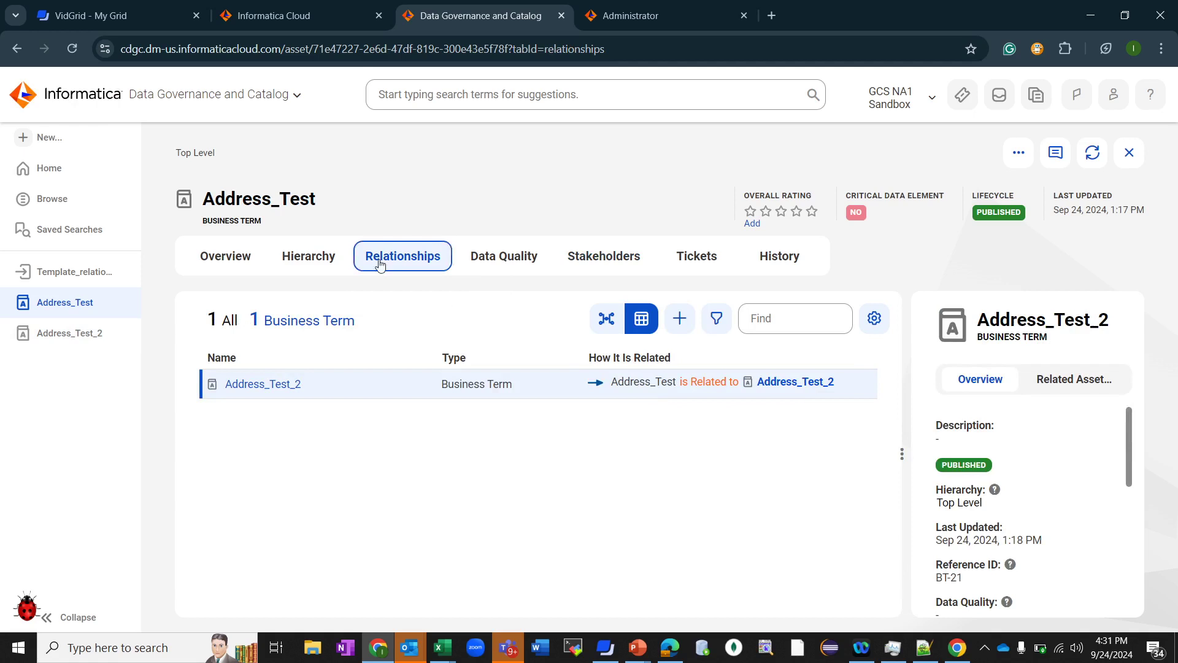
{"action": "left_click_drag", "start_coordinate": [317, 205], "coordinate": [204, 208]}
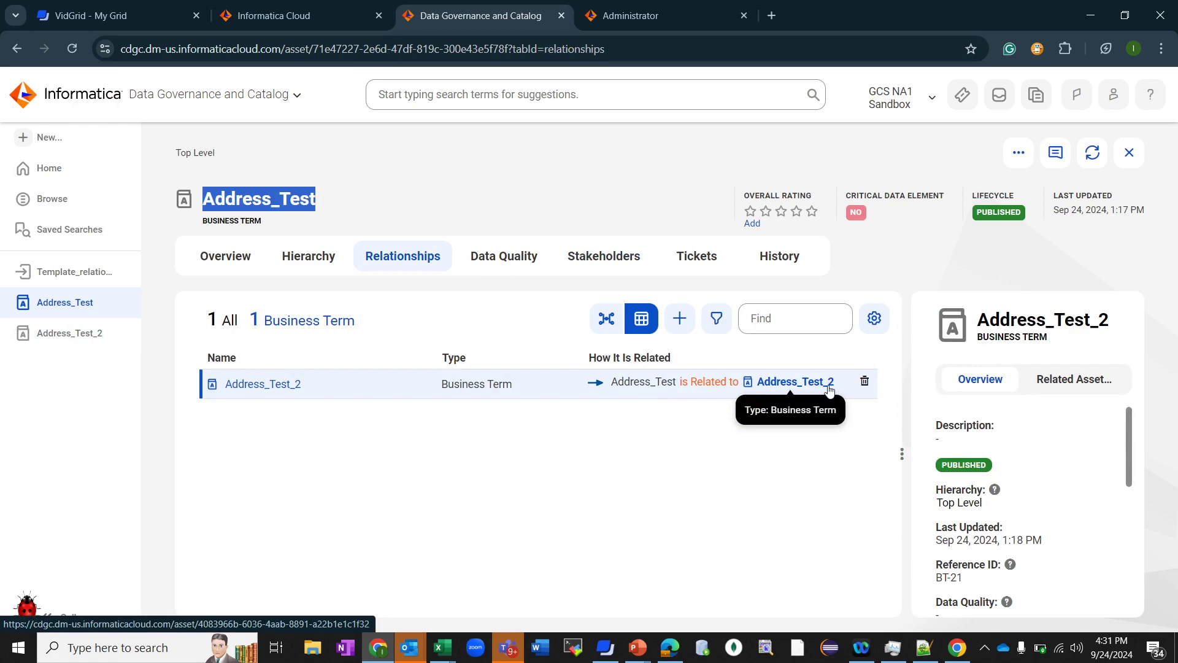
{"action": "left_click", "coordinate": [79, 336]}
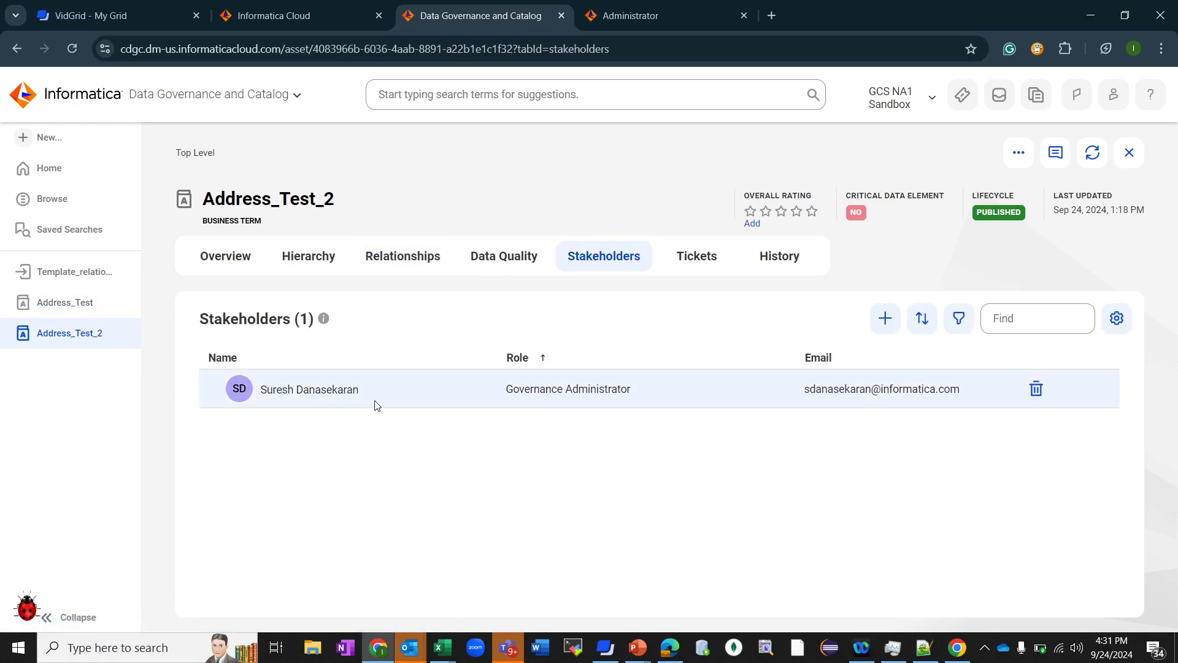
{"action": "left_click", "coordinate": [386, 258]}
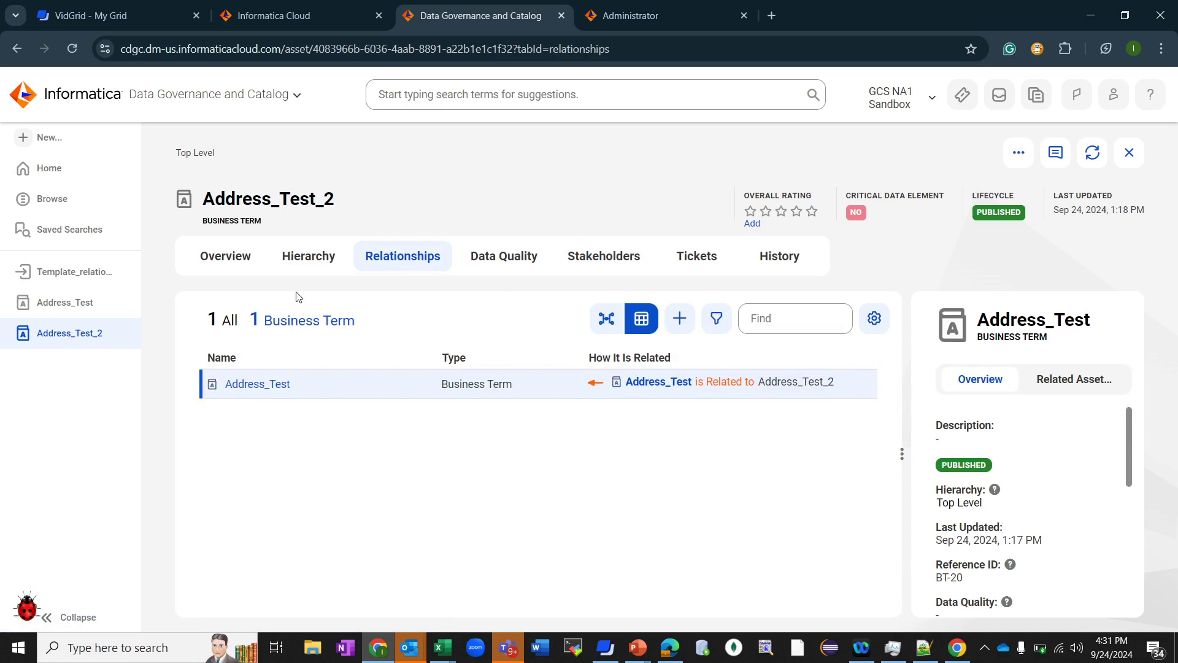
{"action": "left_click", "coordinate": [117, 300]}
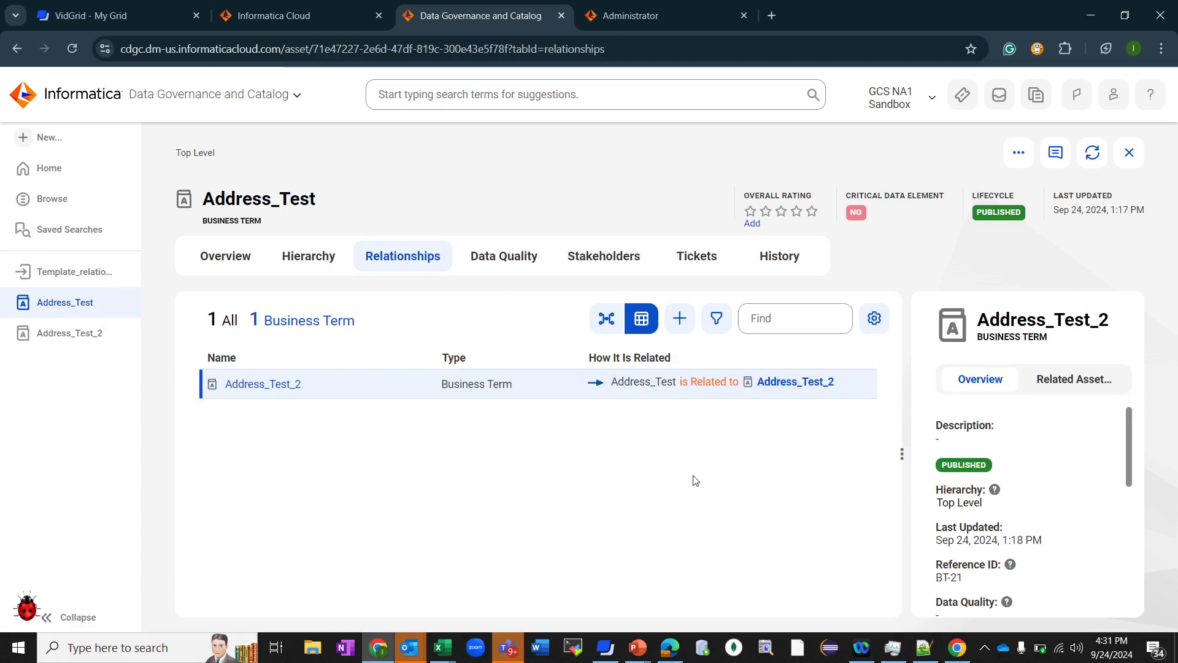
Download an asset import template that includes the Relationship sheet
{"action": "mouse_move", "coordinate": [849, 392]}
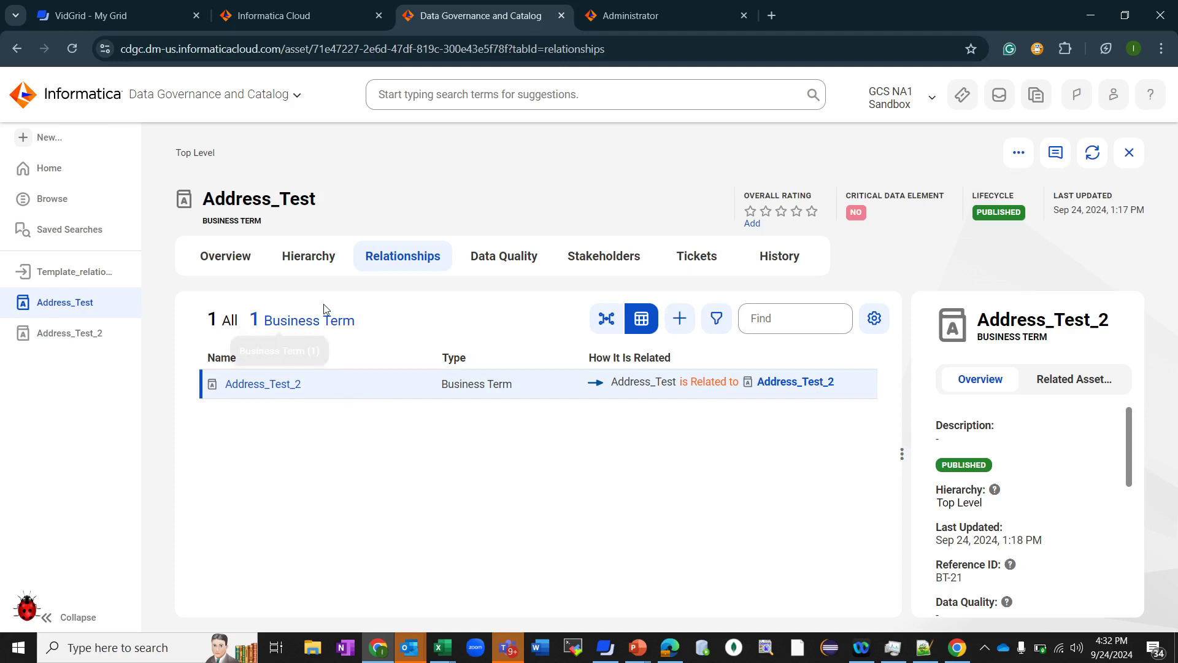
{"action": "left_click", "coordinate": [56, 147]}
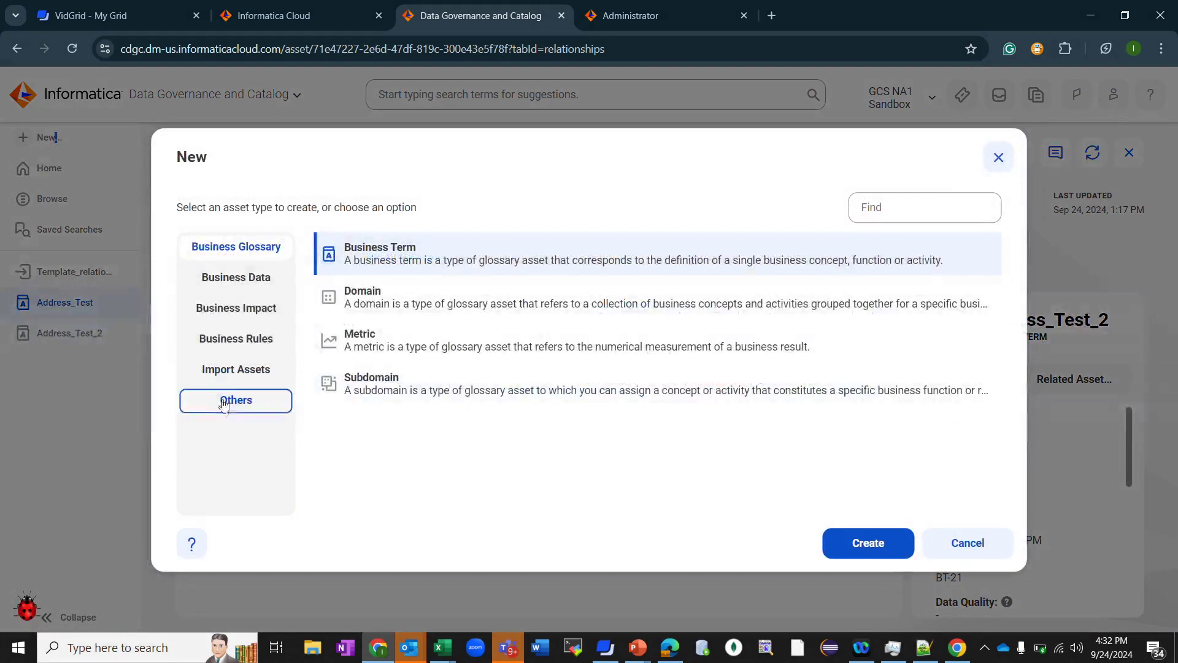
{"action": "left_click", "coordinate": [236, 369]}
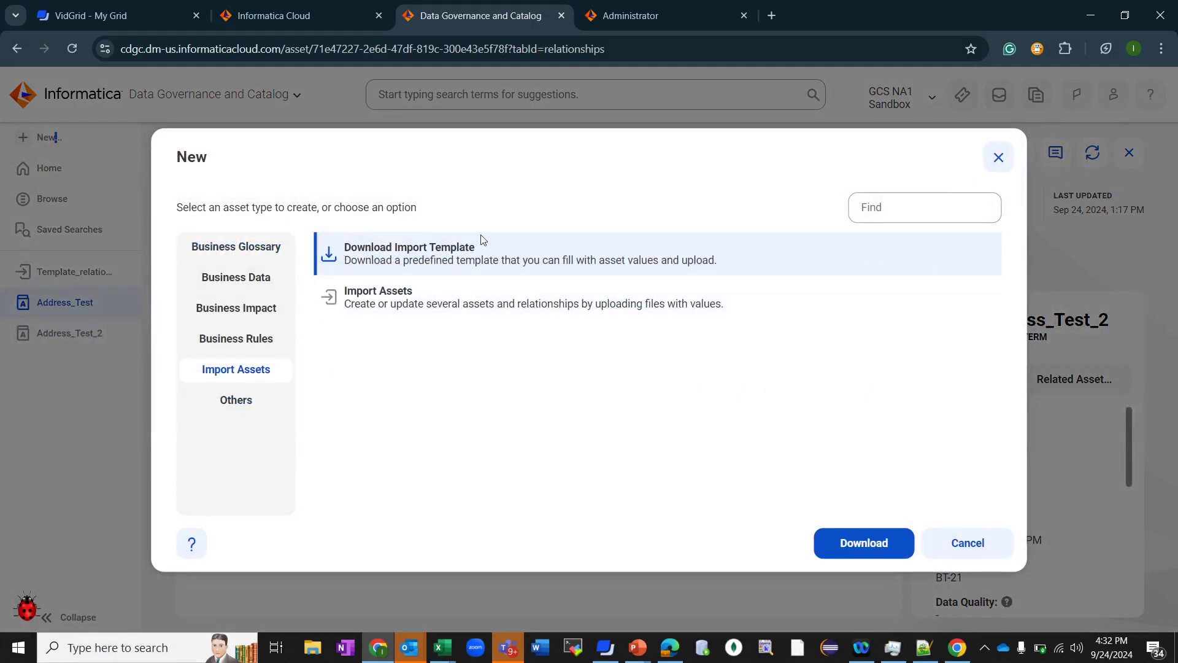
{"action": "left_click", "coordinate": [836, 547]}
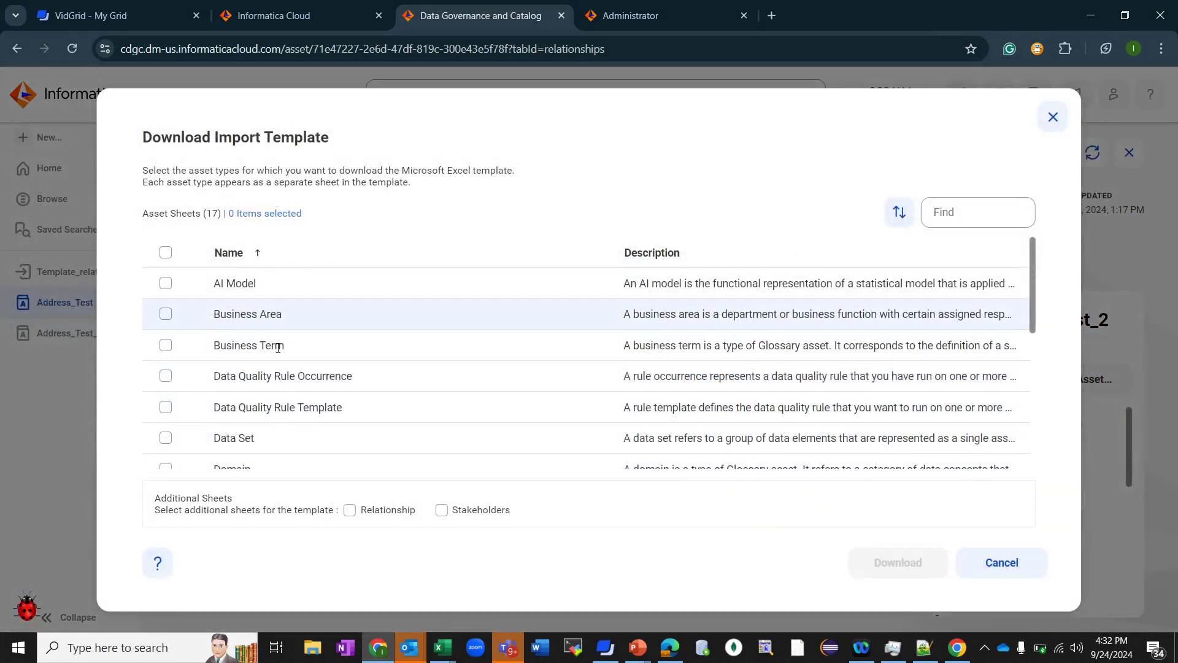
{"action": "left_click", "coordinate": [355, 513]}
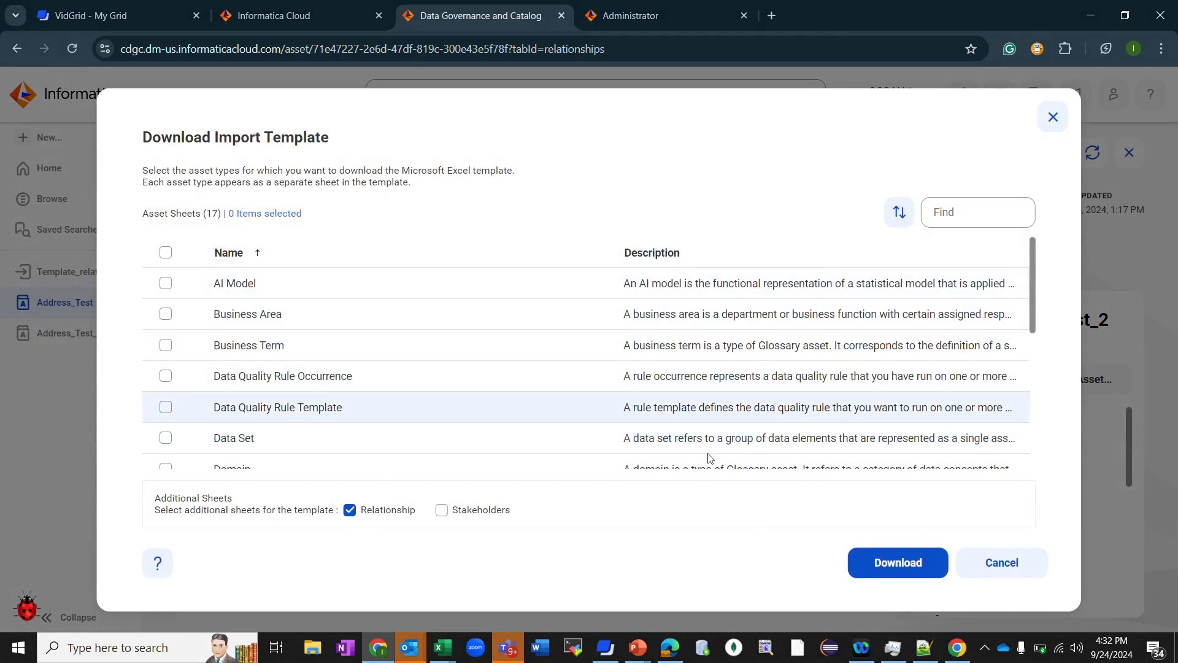
{"action": "left_click", "coordinate": [908, 570]}
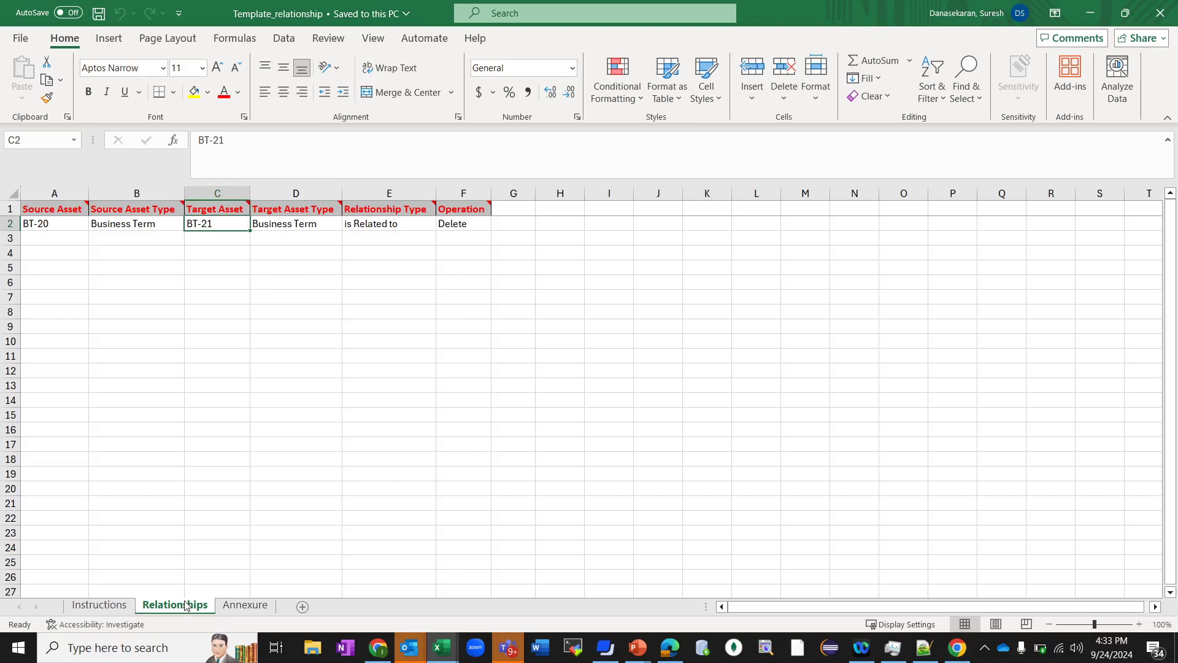
Set row 2's Operation to Delete for the BT-20 is Related to BT-21 link
{"action": "mouse_move", "coordinate": [70, 210]}
{"action": "left_click", "coordinate": [467, 221]}
{"action": "left_click", "coordinate": [497, 223]}
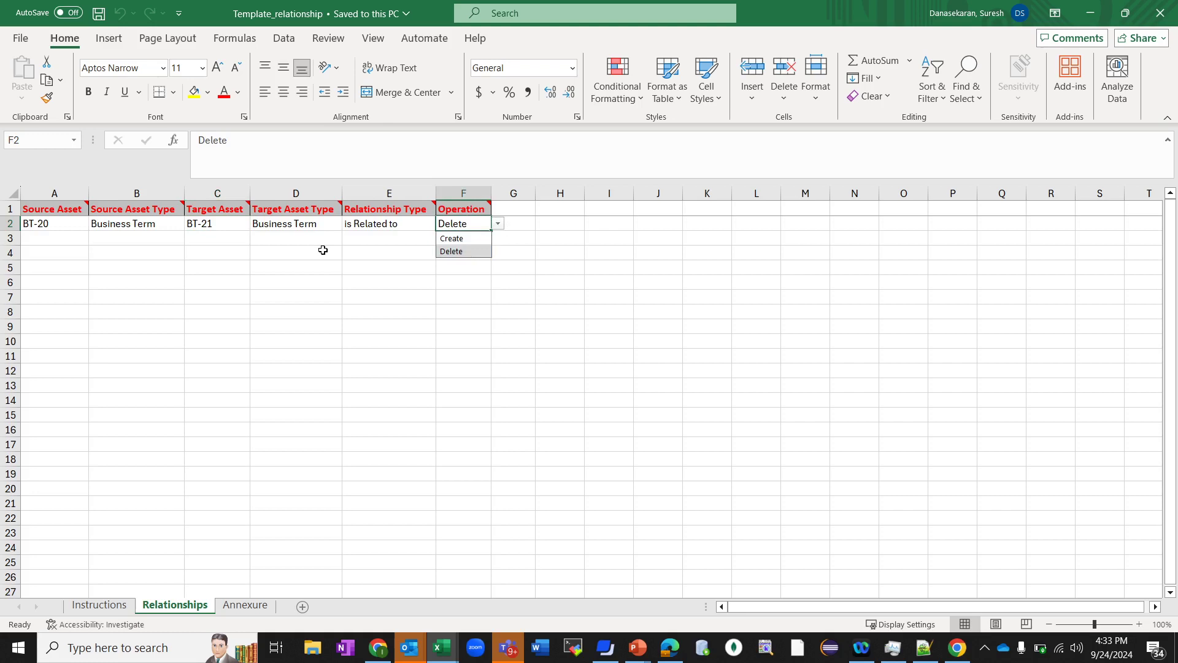
Inspect the Annexure sheet and autofit column C to show full relationship types
{"action": "left_click", "coordinate": [256, 605]}
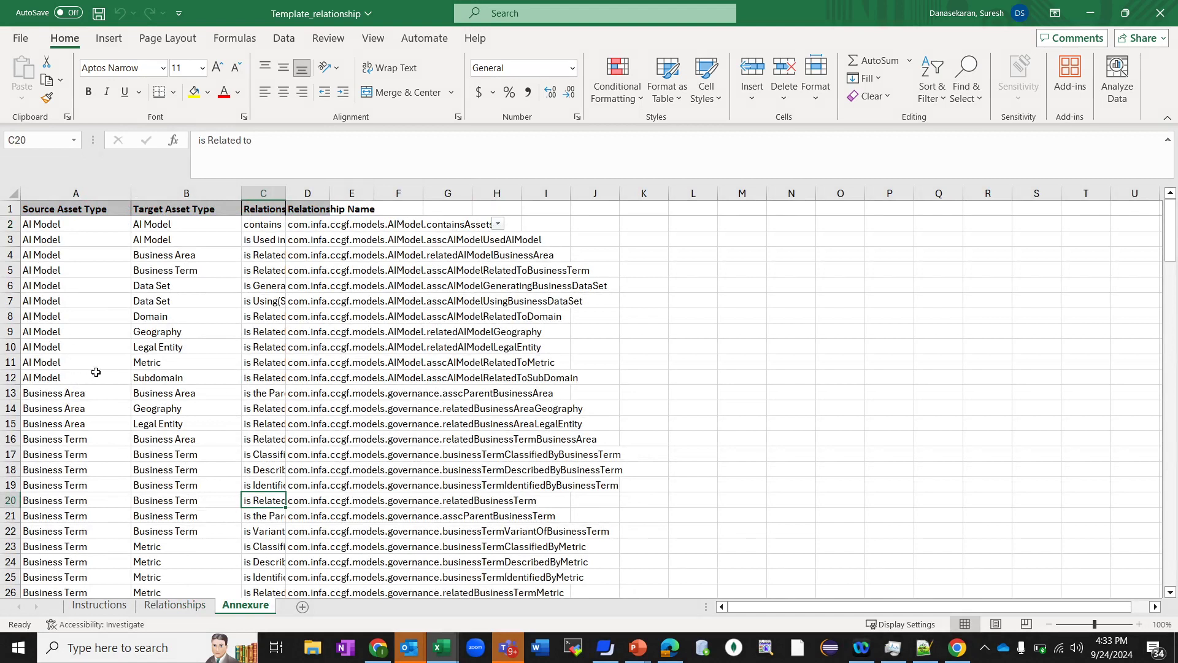
{"action": "left_click", "coordinate": [88, 440]}
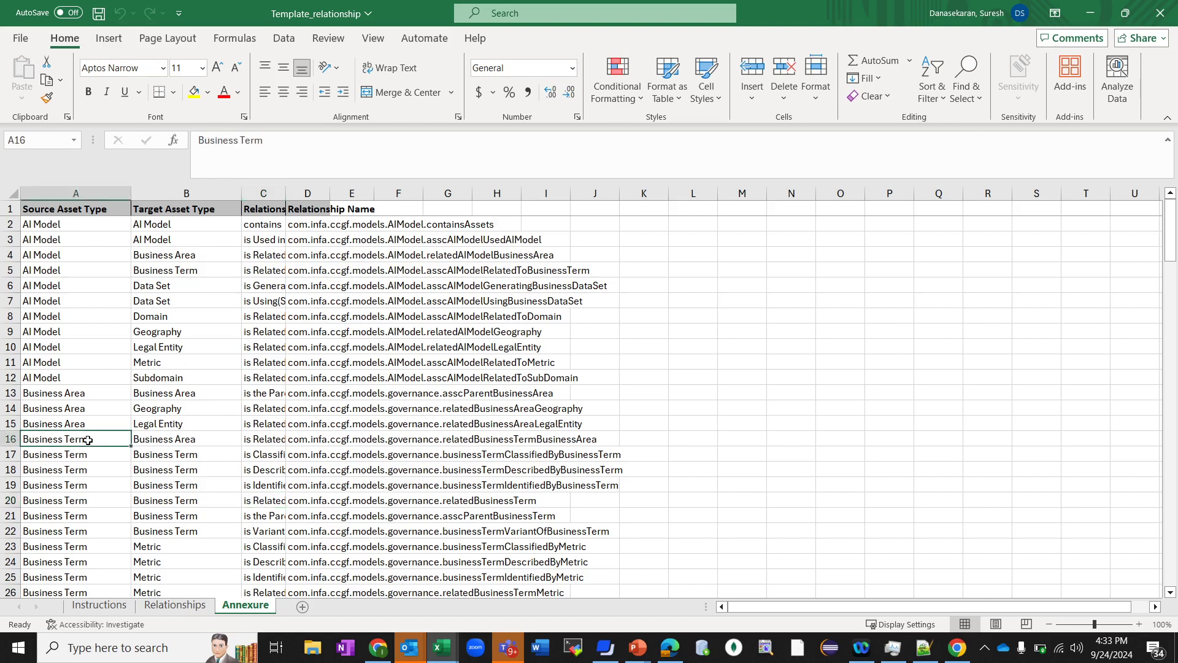
{"action": "left_click", "coordinate": [160, 440]}
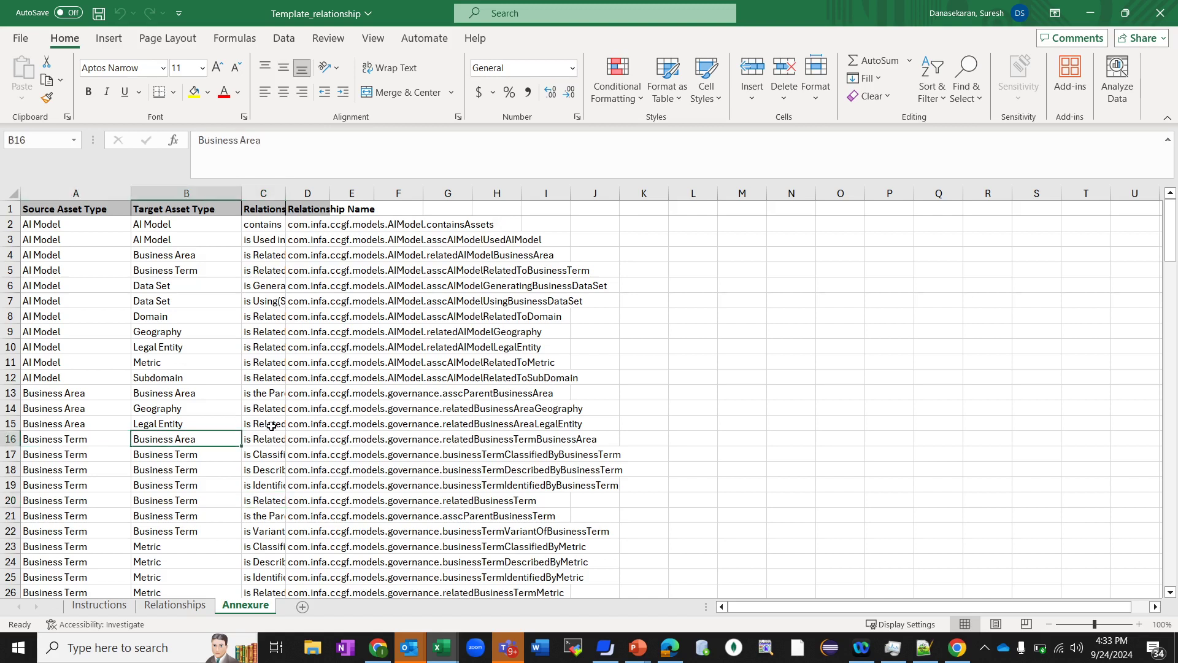
{"action": "double_click", "coordinate": [287, 190]}
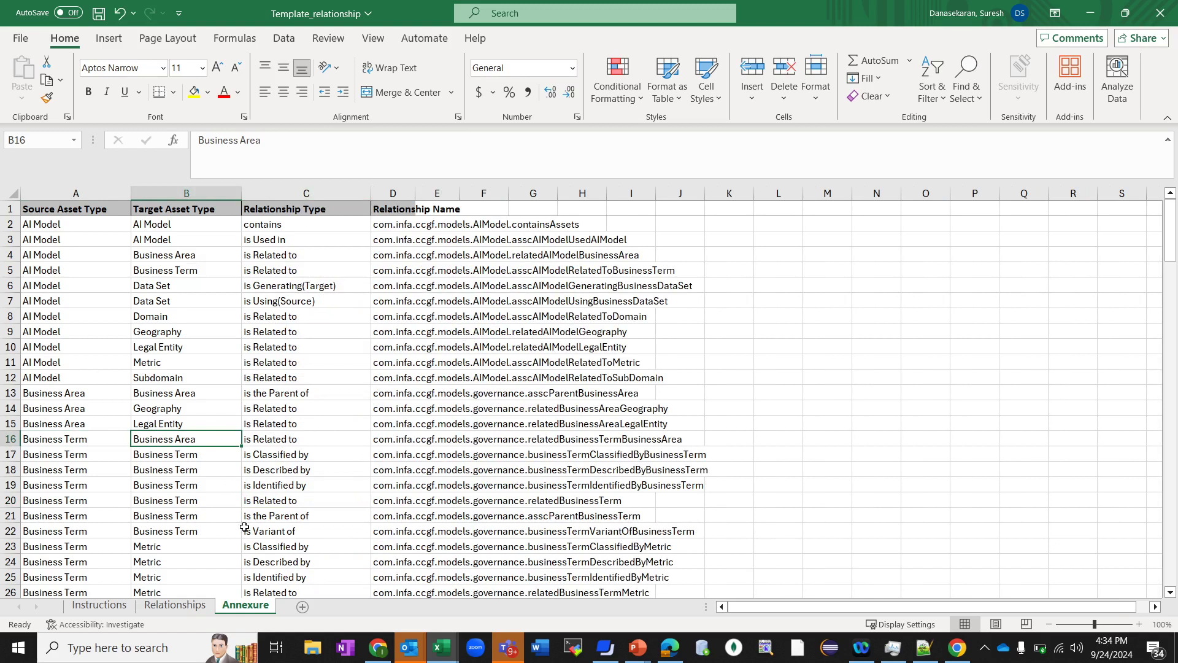
Read the Instructions sheet and return to the catalog in the browser
{"action": "left_click", "coordinate": [113, 605]}
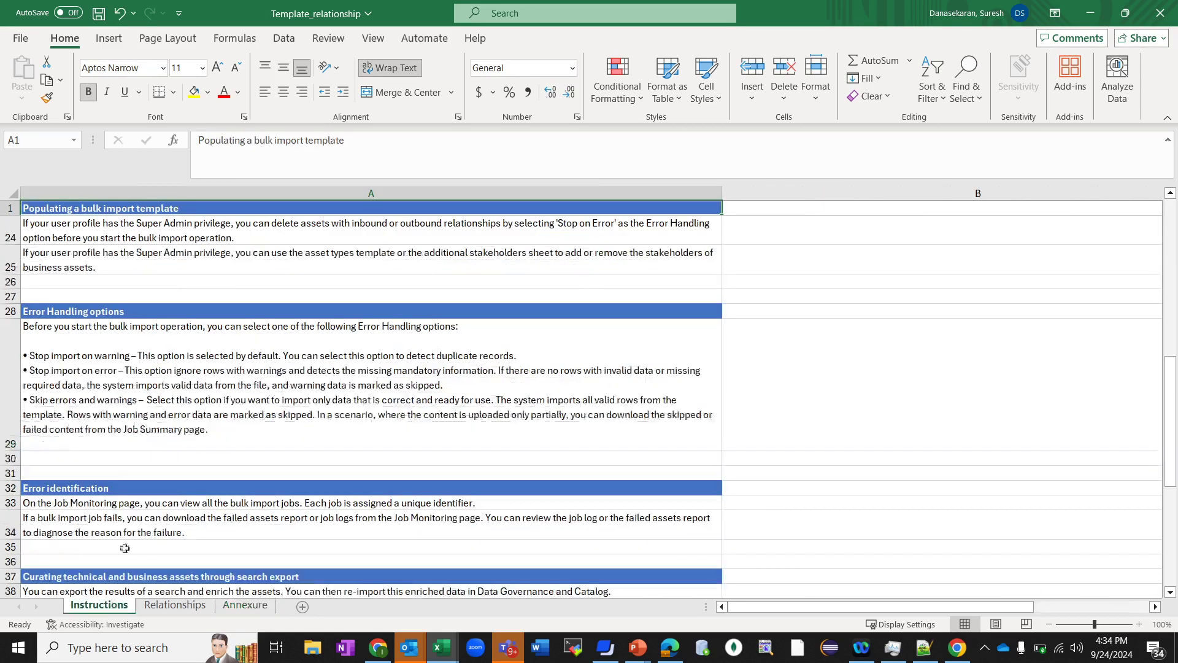
{"action": "scroll", "coordinate": [212, 355], "scroll_direction": "down", "scroll_amount": 2}
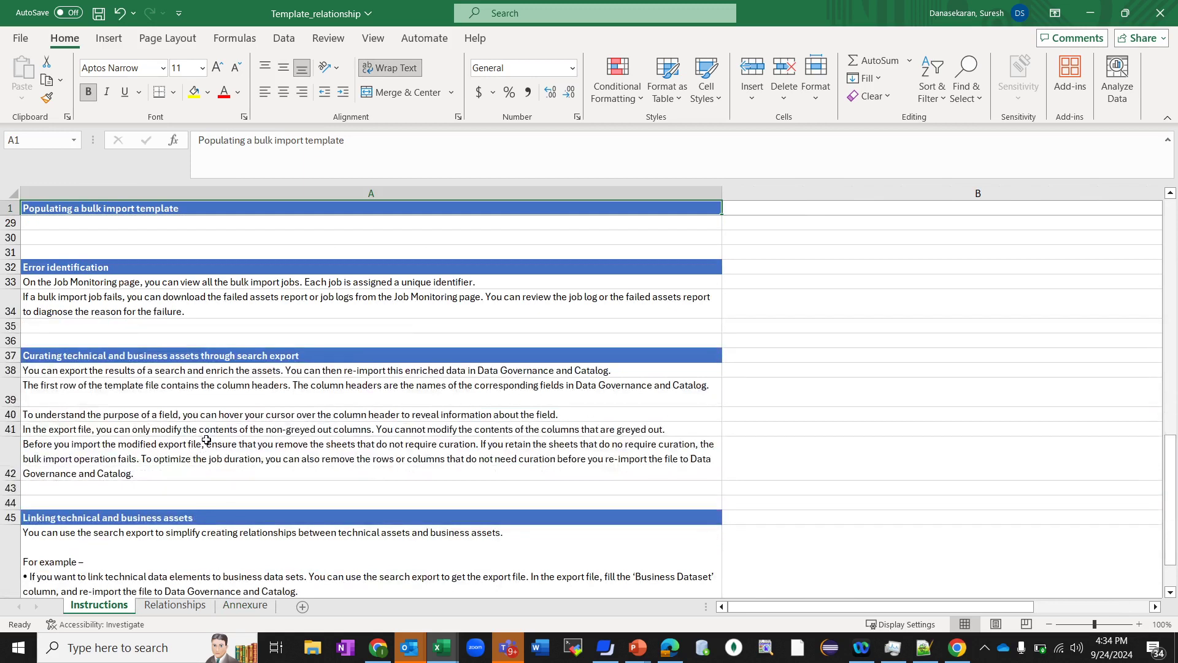
{"action": "key", "text": "alt+Tab"}
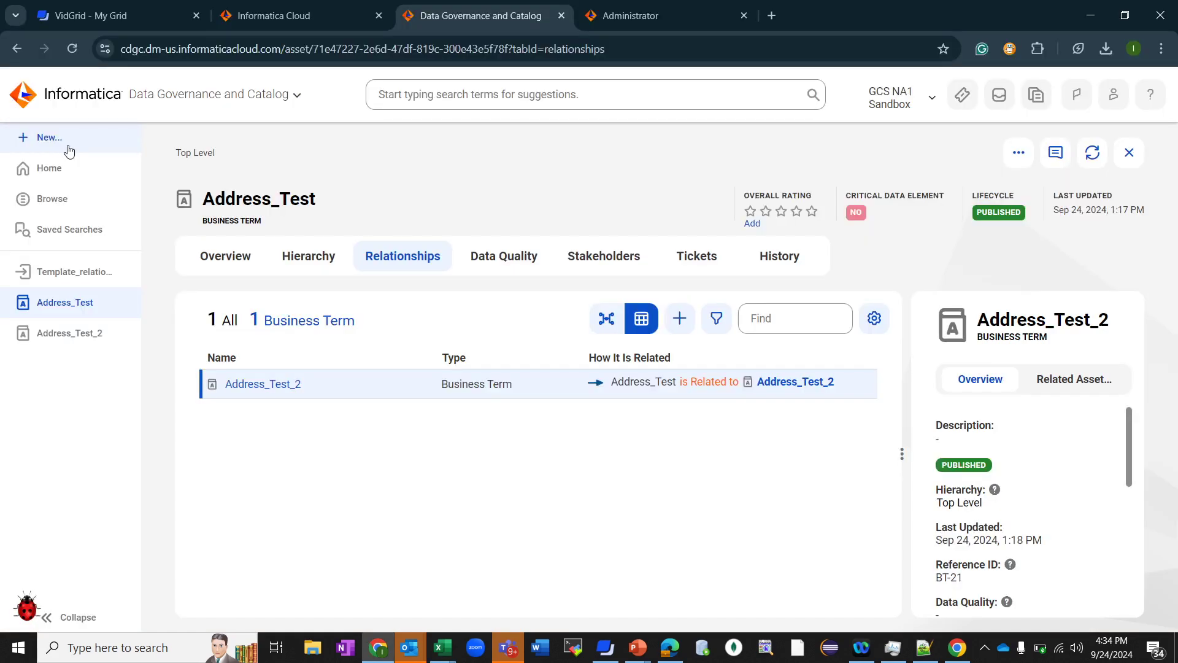
Import Template_relationship.xlsx as a new asset import, deleting one relationship
{"action": "left_click", "coordinate": [67, 145]}
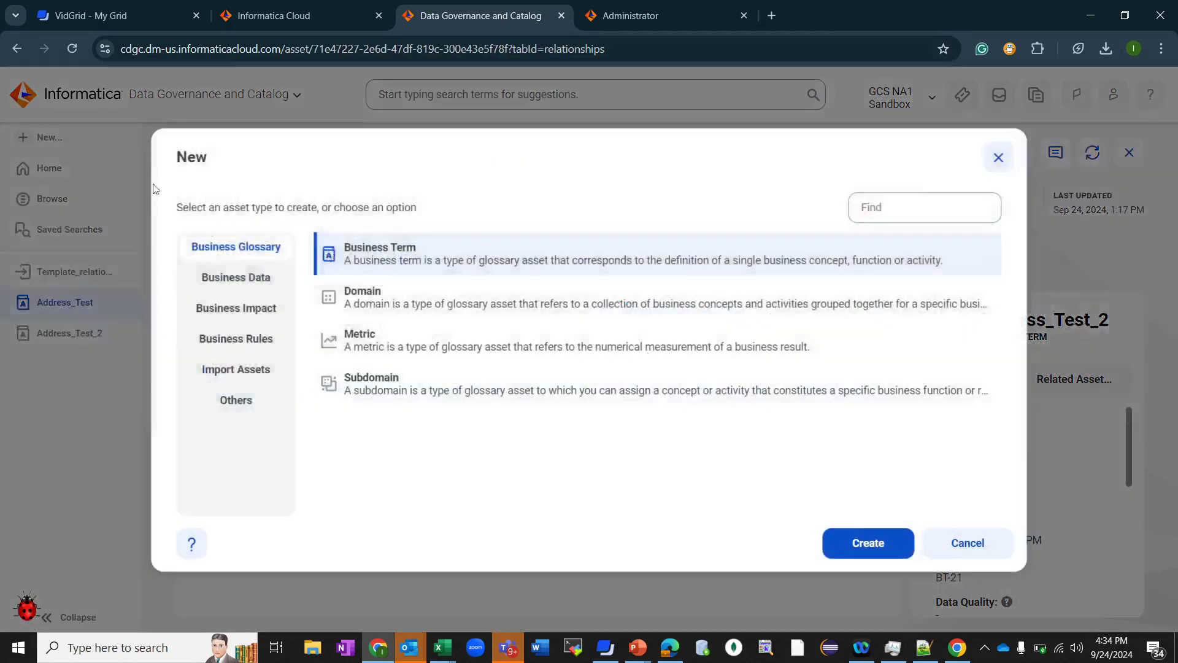
{"action": "left_click", "coordinate": [247, 370]}
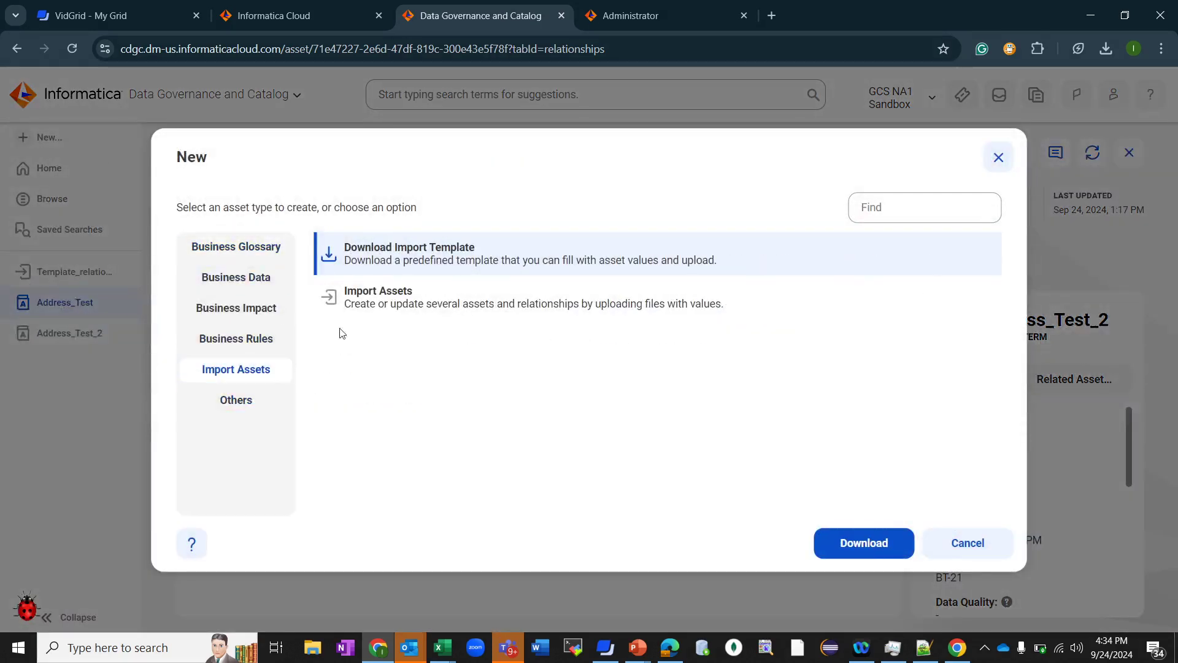
{"action": "left_click", "coordinate": [368, 297]}
{"action": "left_click", "coordinate": [868, 544]}
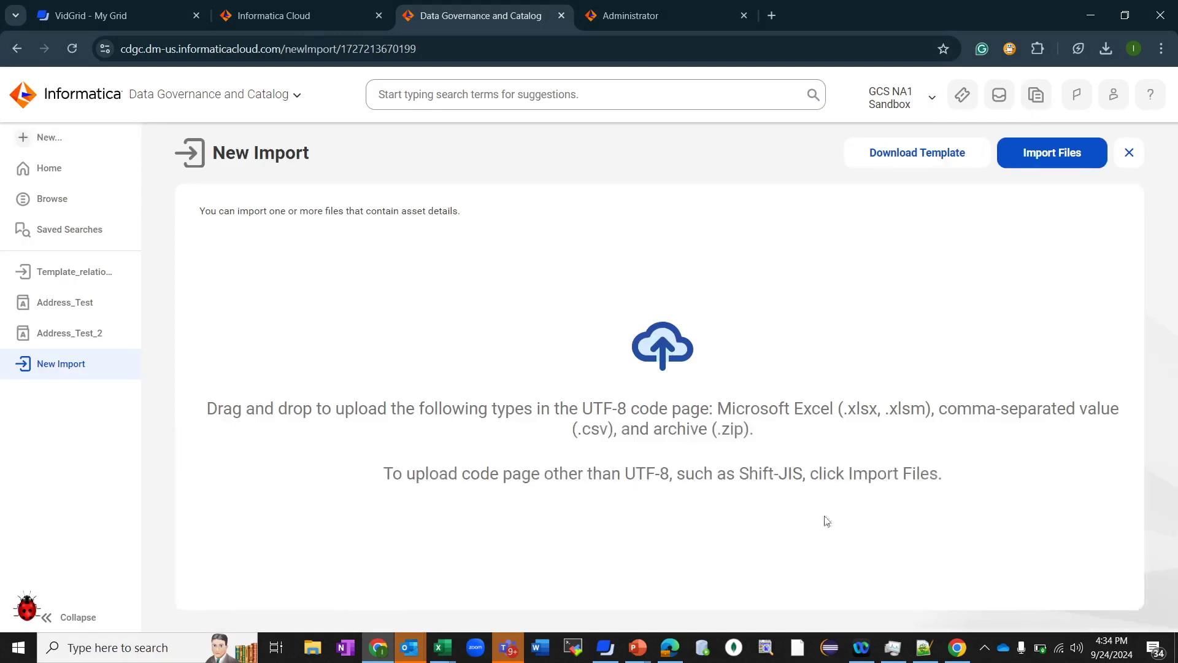
{"action": "left_click", "coordinate": [1058, 164]}
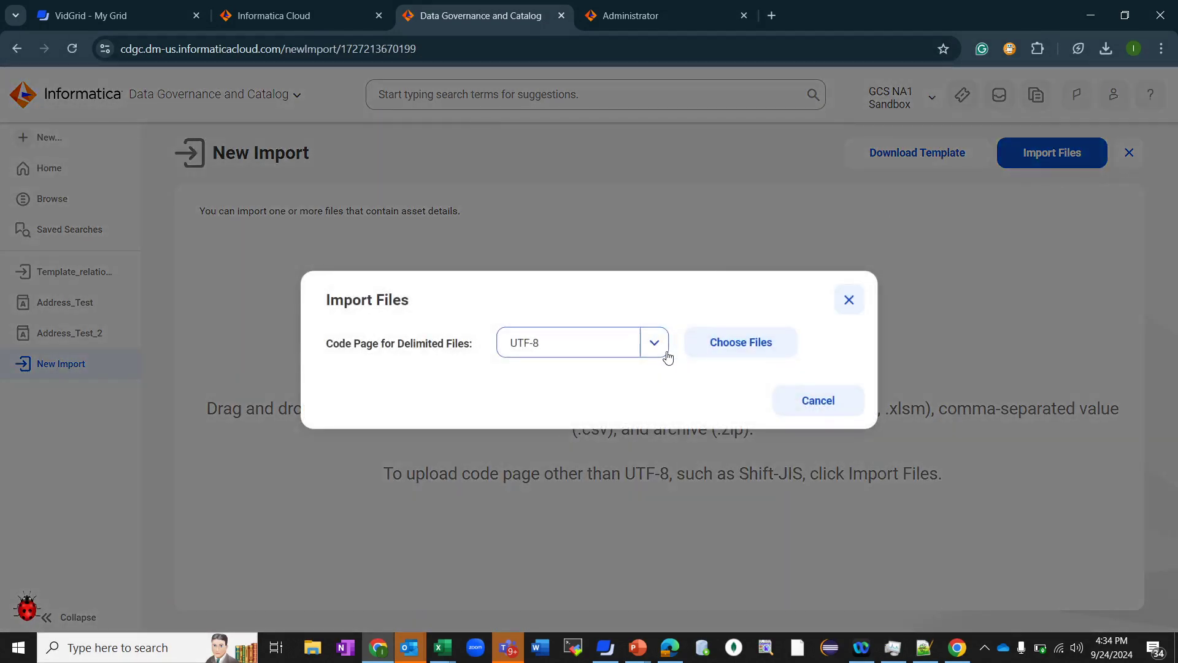
{"action": "left_click", "coordinate": [735, 347]}
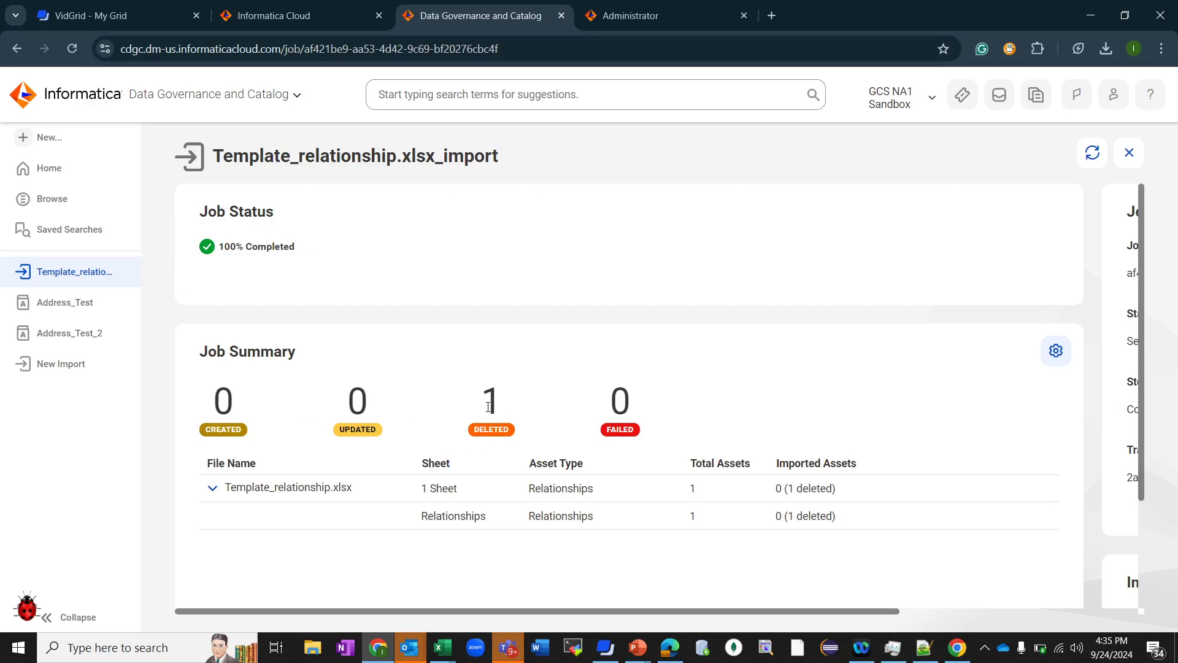
{"action": "left_click_drag", "start_coordinate": [489, 405], "coordinate": [534, 401]}
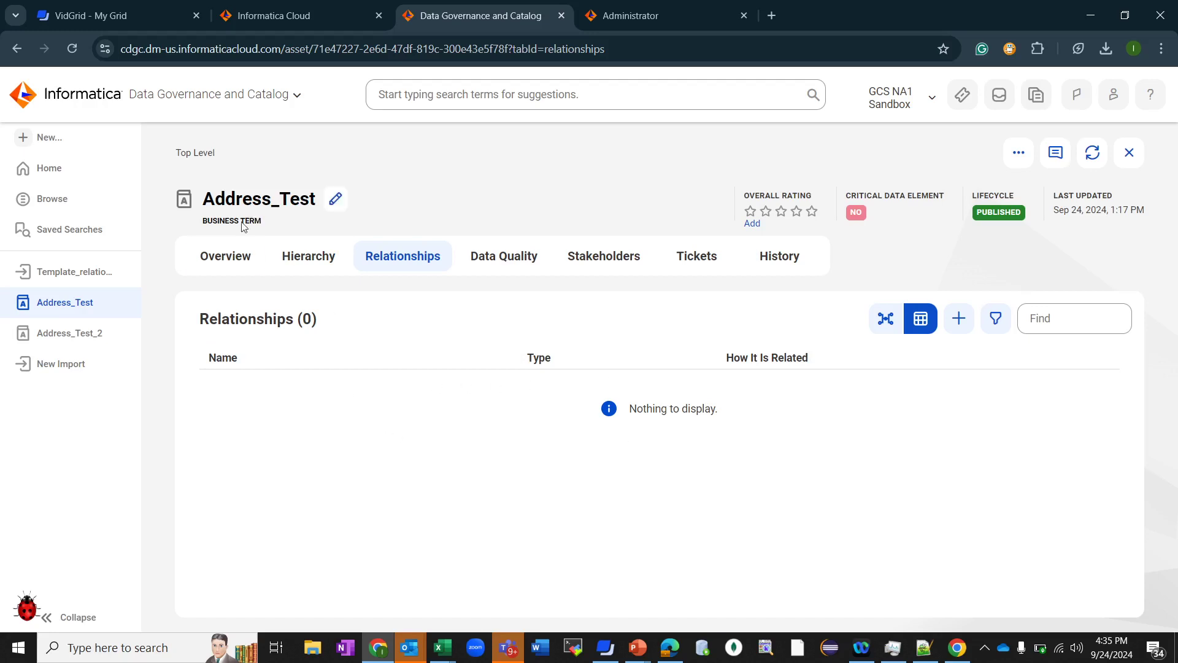
Open Address_Test_2 and refresh it to confirm Relationships (0)
{"action": "left_click", "coordinate": [52, 336]}
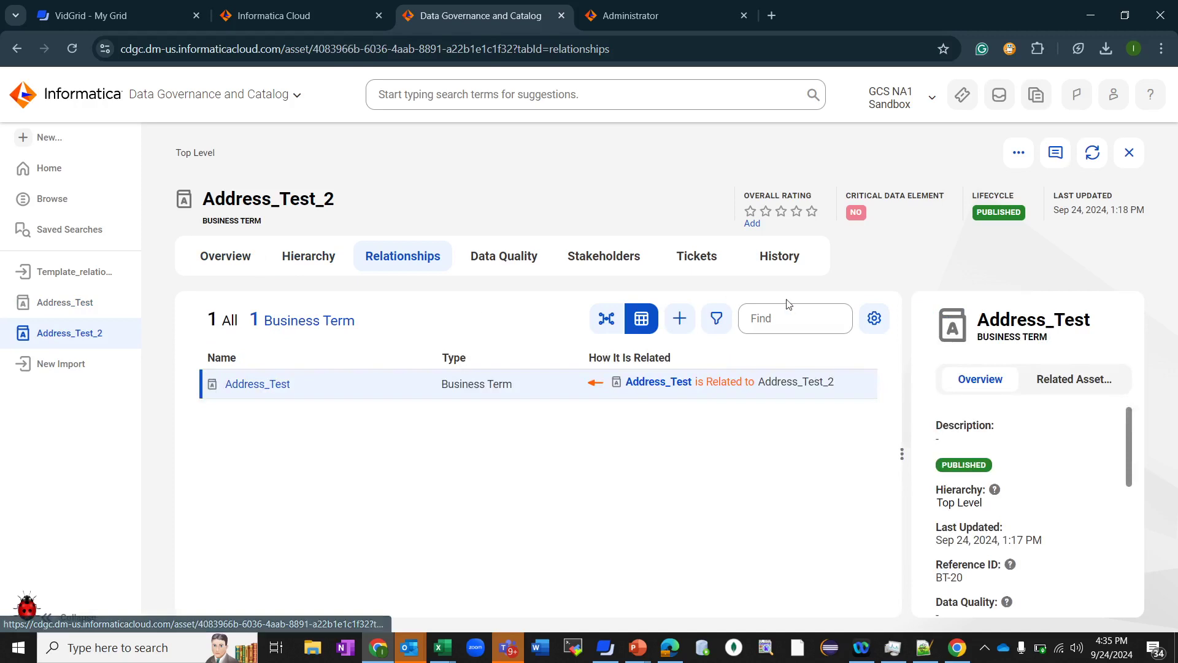
{"action": "left_click", "coordinate": [1091, 161]}
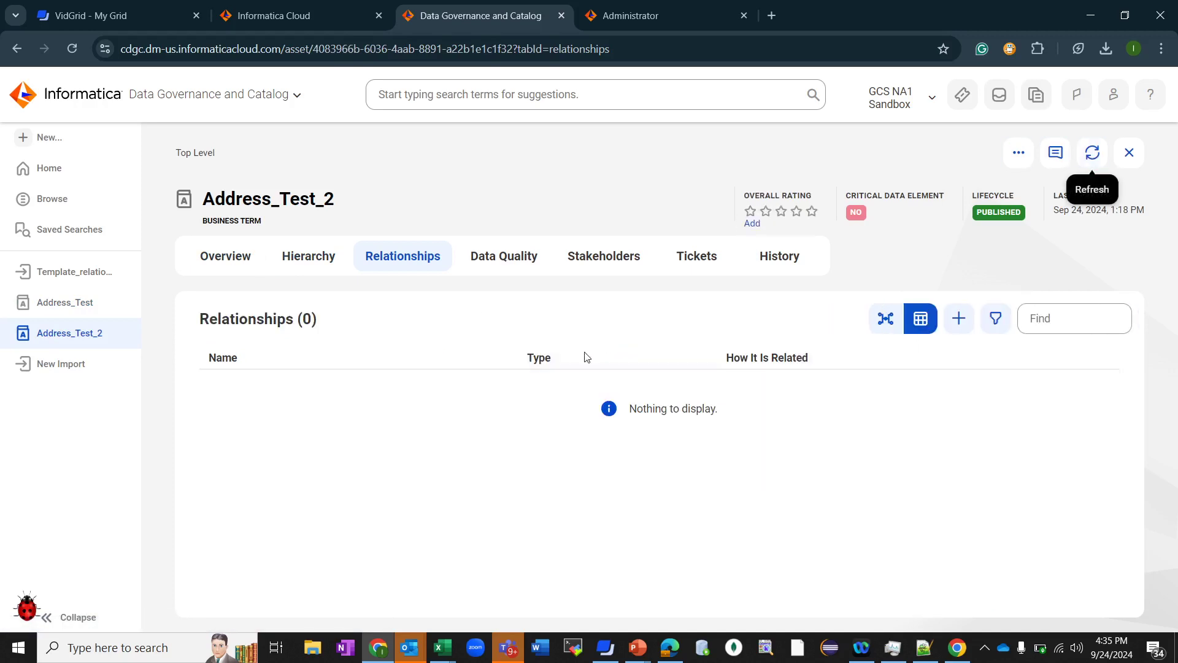